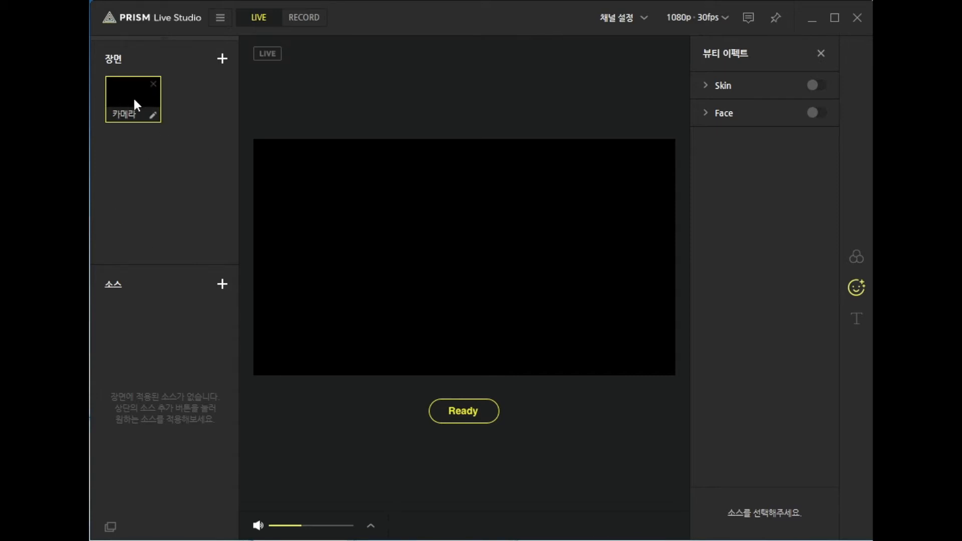
Step: Add a video capture device source using SCast U6T-2HD HDMI(1) WebCam at 1920 X 1080 and 30 fps to the 카메라 scene
{"action": "left_click", "coordinate": [222, 284]}
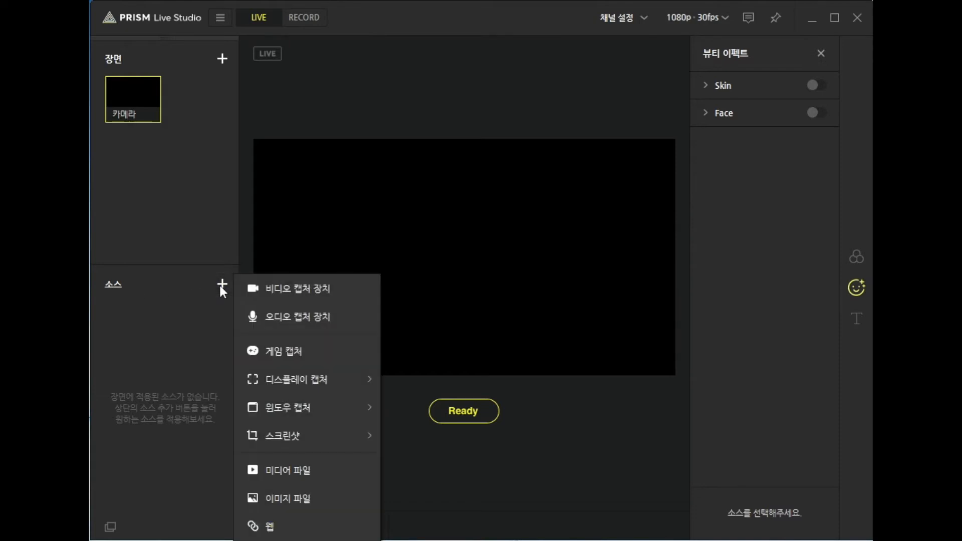
{"action": "left_click", "coordinate": [289, 286]}
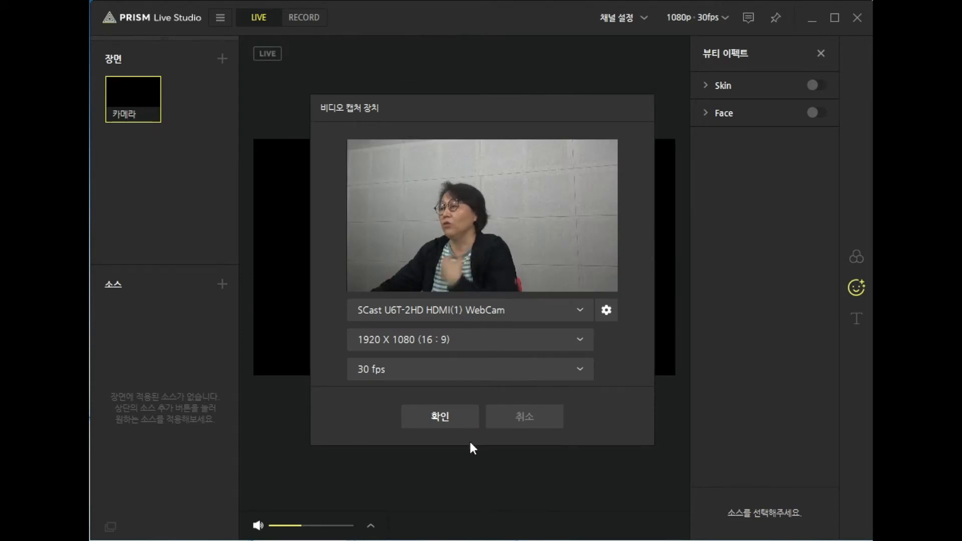
{"action": "left_click", "coordinate": [443, 416]}
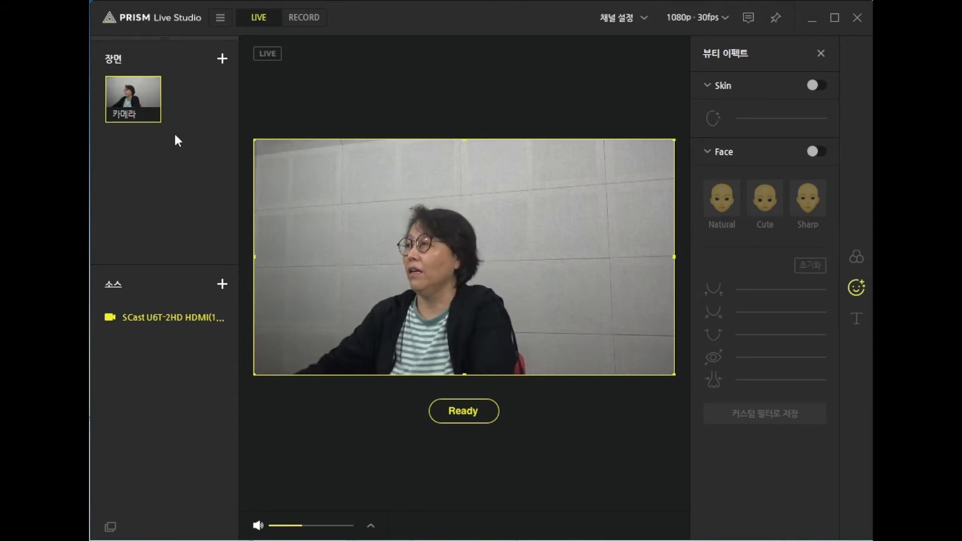
Step: Add a second scene and rename it 웹캠
{"action": "mouse_move", "coordinate": [130, 85]}
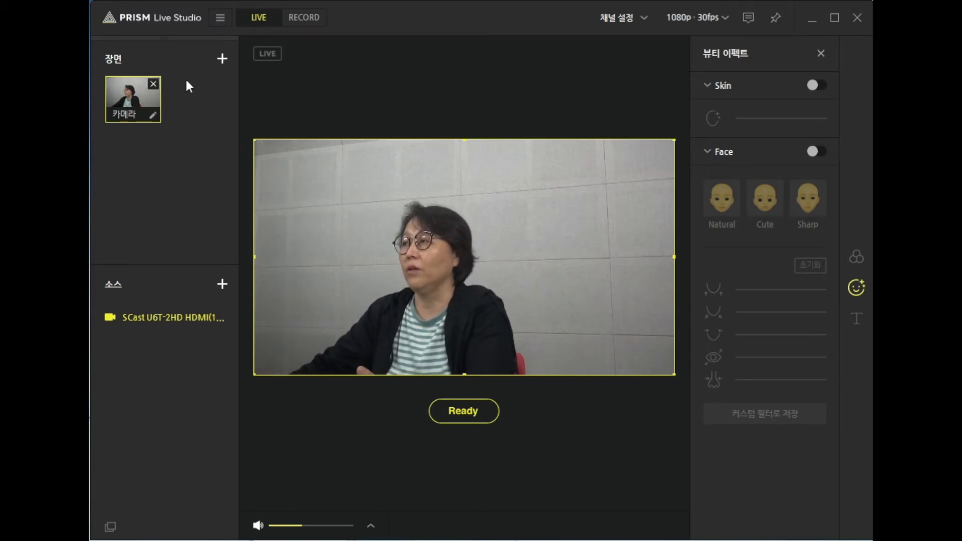
{"action": "left_click", "coordinate": [223, 59]}
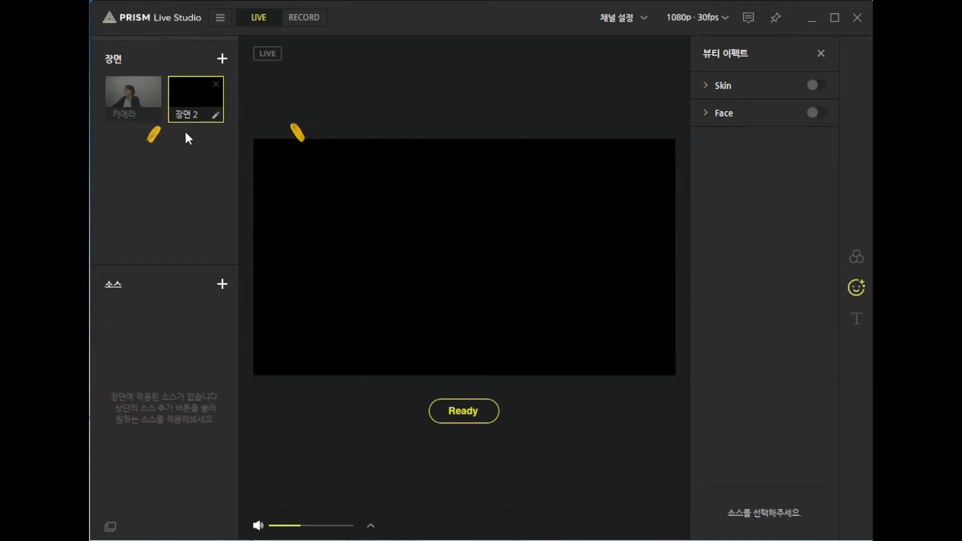
{"action": "double_click", "coordinate": [216, 115]}
{"action": "type", "text": "dn"}
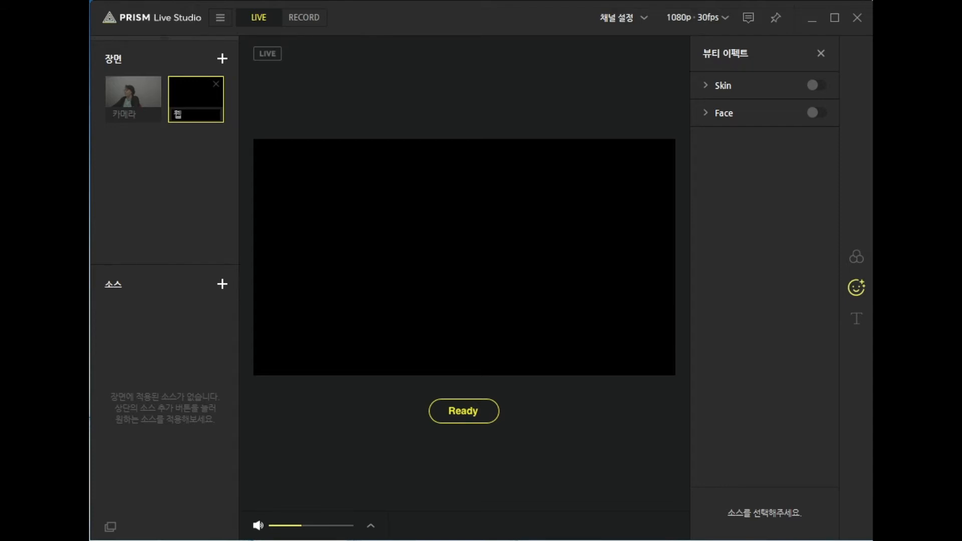
{"action": "type", "text": "캠"}
Step: Add a video capture device source to the 웹캠 scene using the Logitech BRIO at 1920 X 1080 and 30 fps
{"action": "left_click", "coordinate": [220, 284]}
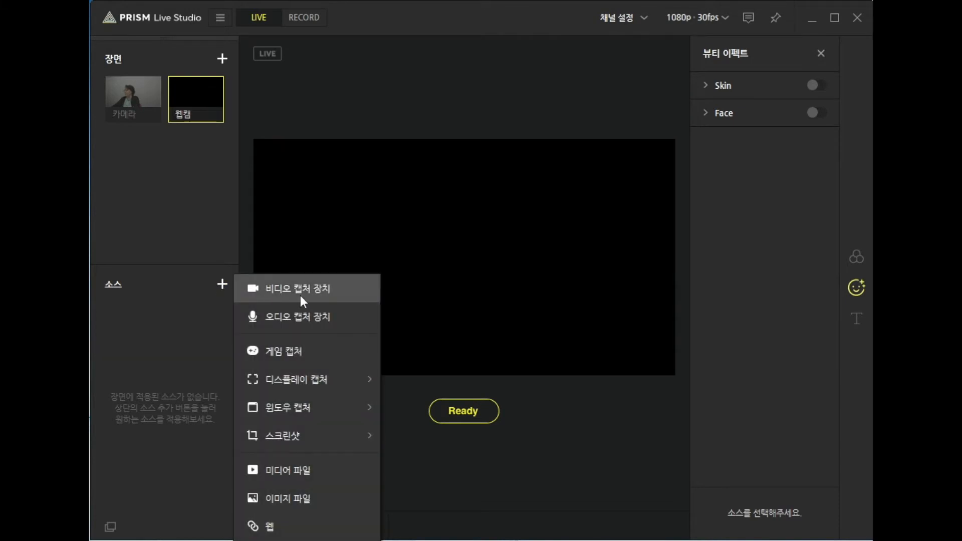
{"action": "left_click", "coordinate": [302, 293]}
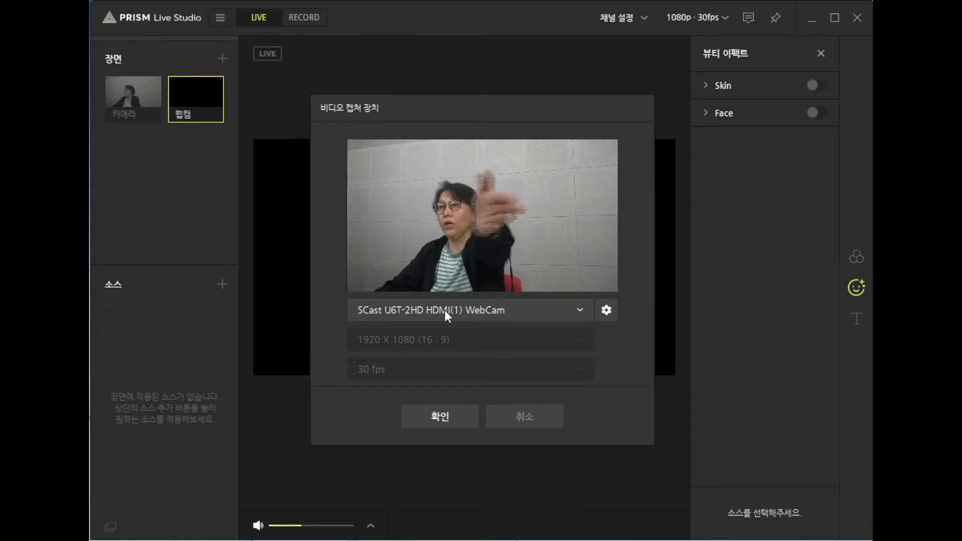
{"action": "left_click", "coordinate": [580, 310]}
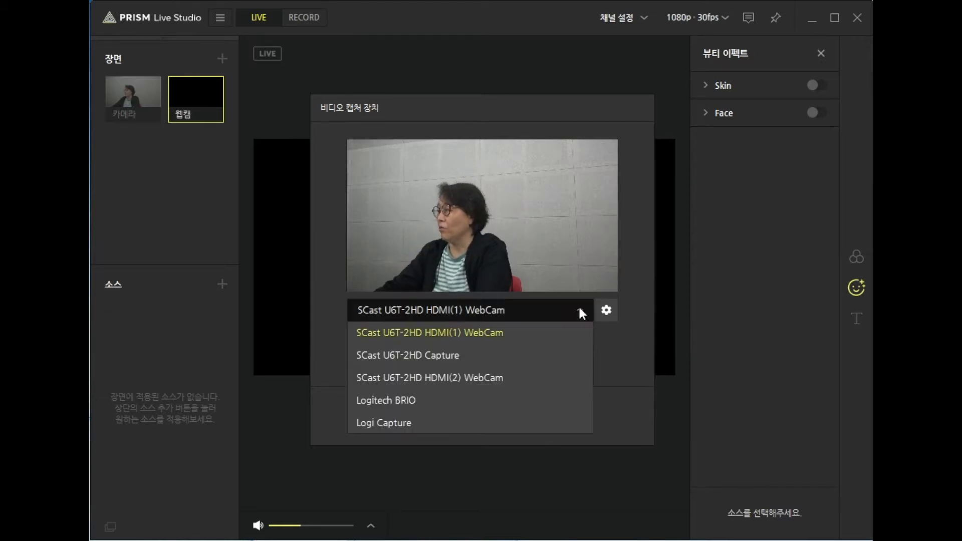
{"action": "left_click", "coordinate": [392, 401]}
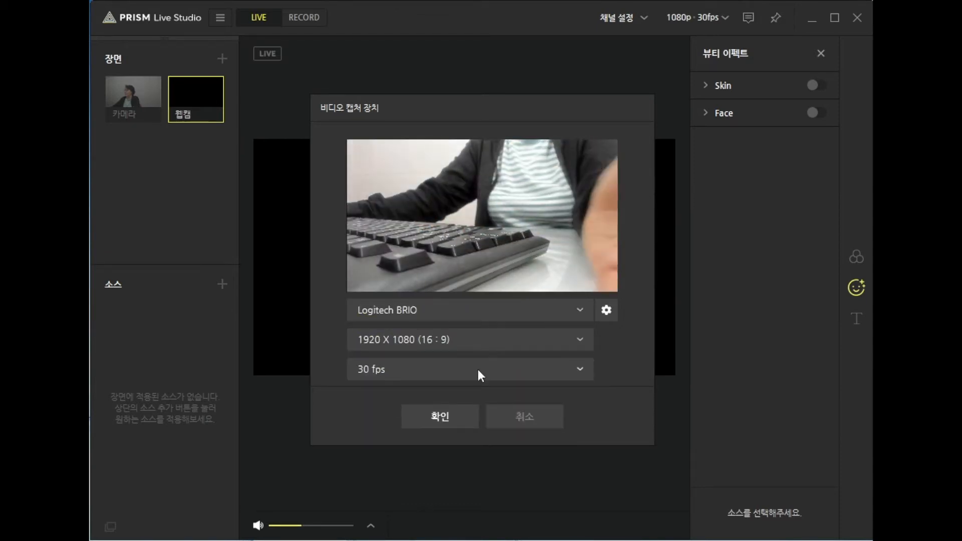
{"action": "left_click", "coordinate": [440, 417]}
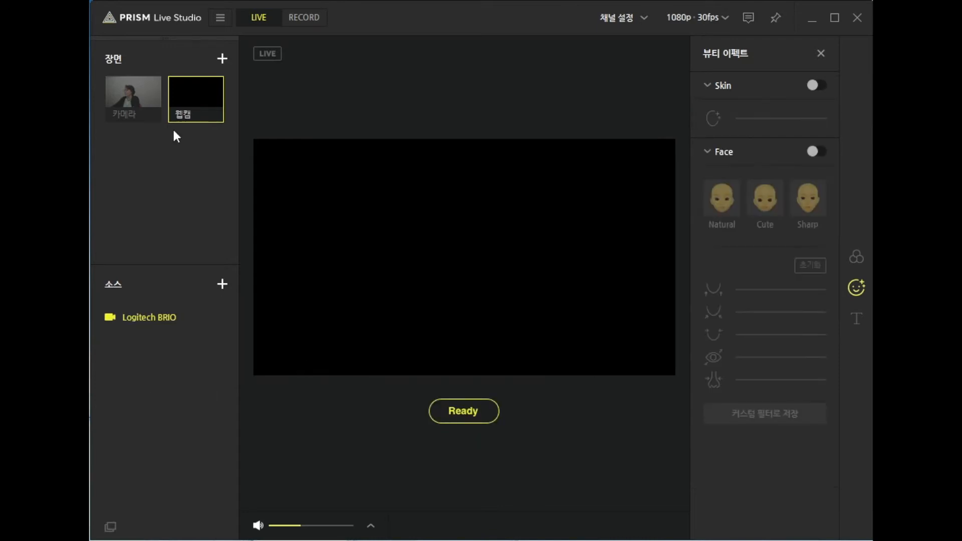
Step: Switch between the 카메라 and 웹캠 scenes to check each camera's preview, finishing on 카메라
{"action": "left_click", "coordinate": [133, 110]}
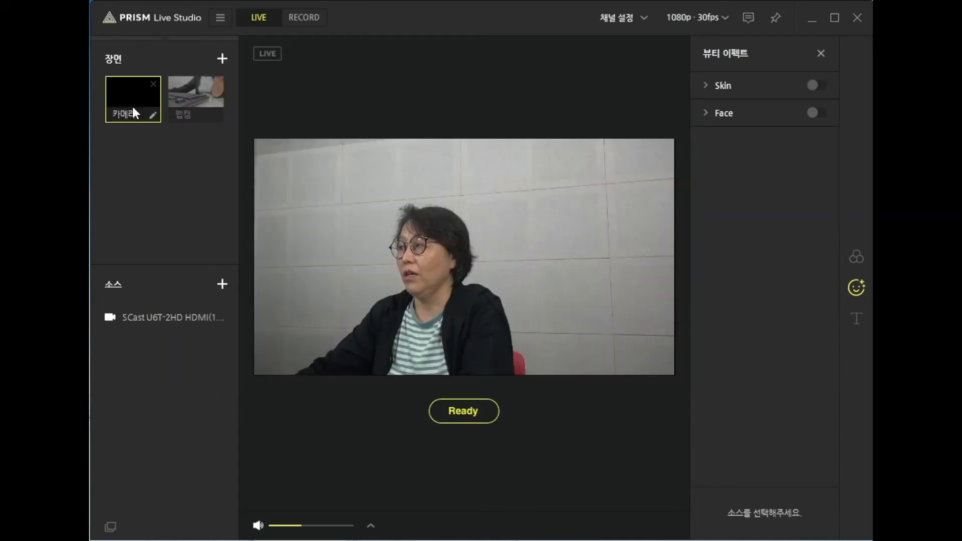
{"action": "left_click", "coordinate": [188, 103]}
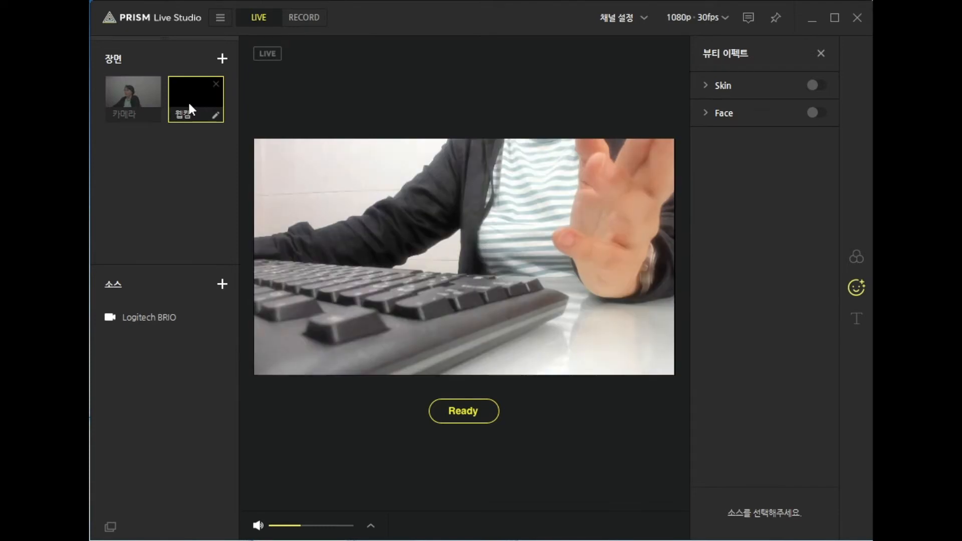
{"action": "left_click", "coordinate": [133, 101]}
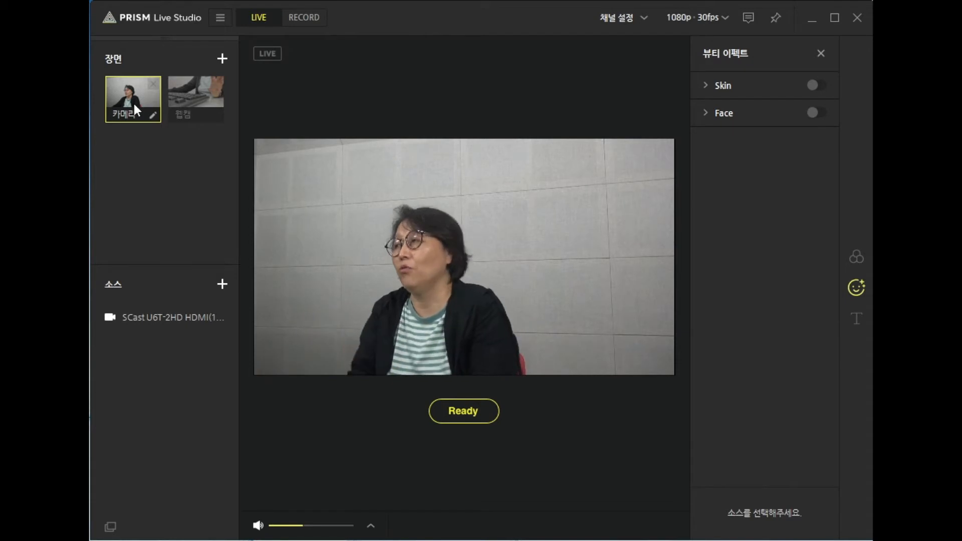
Step: Add a third scene and rename it PDF
{"action": "left_click", "coordinate": [219, 59]}
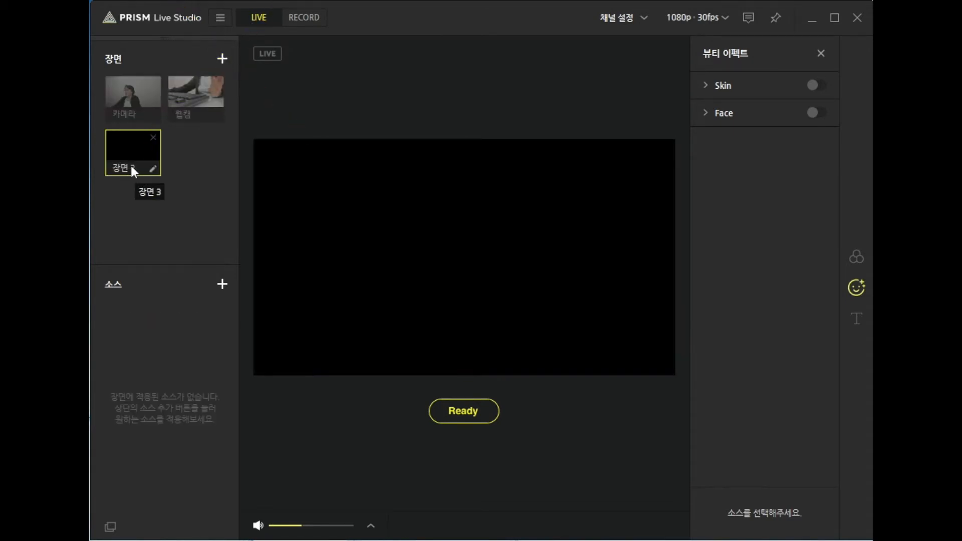
{"action": "left_click", "coordinate": [153, 168]}
{"action": "type", "text": "PPT"}
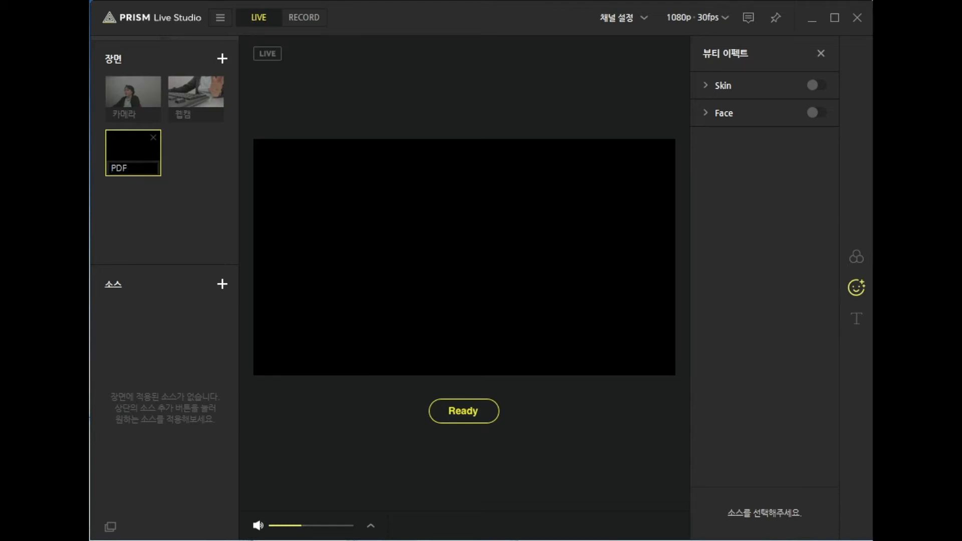
{"action": "key", "text": "Return"}
Step: Open 수원미디어센터소식지.pdf from the 수업자료 folder in Adobe Acrobat Reader DC
{"action": "left_click", "coordinate": [222, 284]}
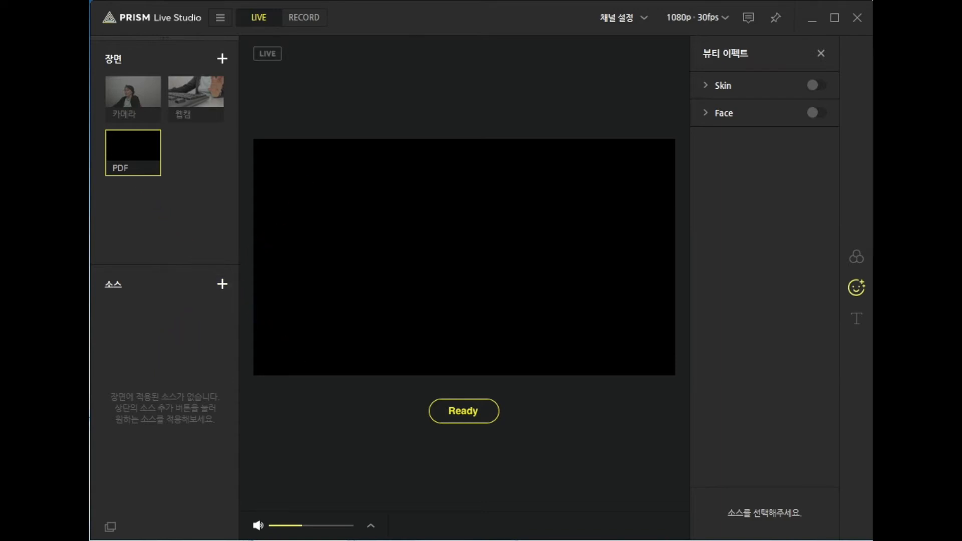
{"action": "double_click", "coordinate": [75, 103]}
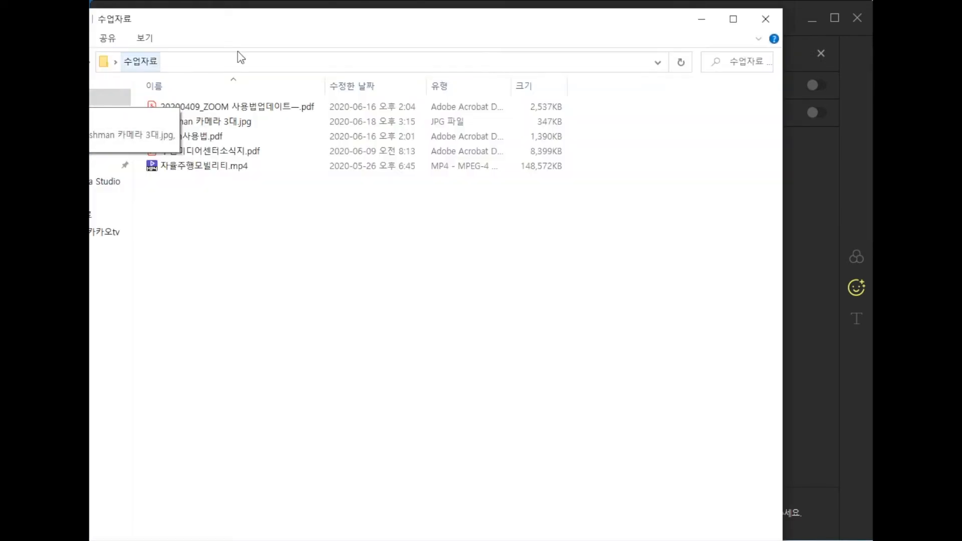
{"action": "left_click", "coordinate": [191, 150]}
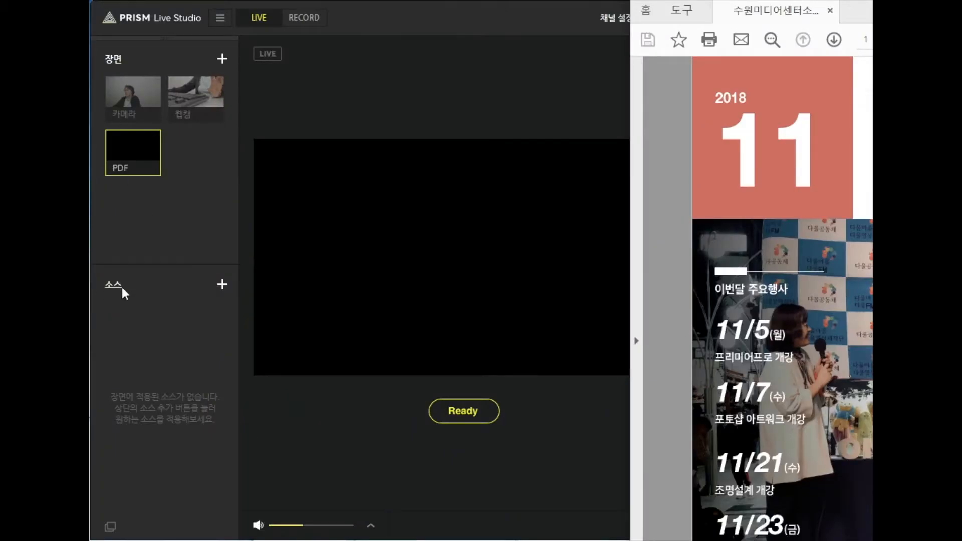
Step: Add a window object capture (윈도우 오브젝트 캡처) source to the PDF scene, capturing the open newsletter in Acrobat Reader
{"action": "left_click", "coordinate": [222, 283]}
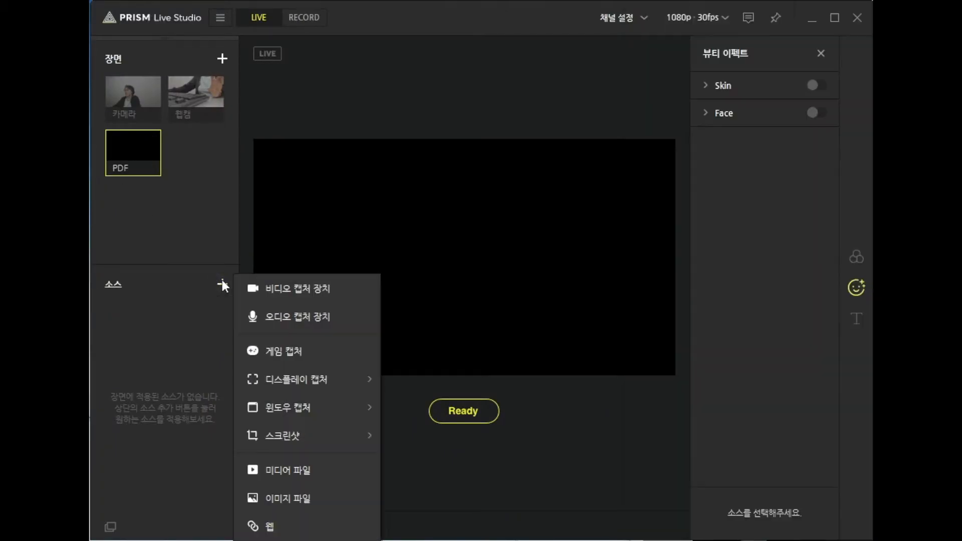
{"action": "mouse_move", "coordinate": [287, 410]}
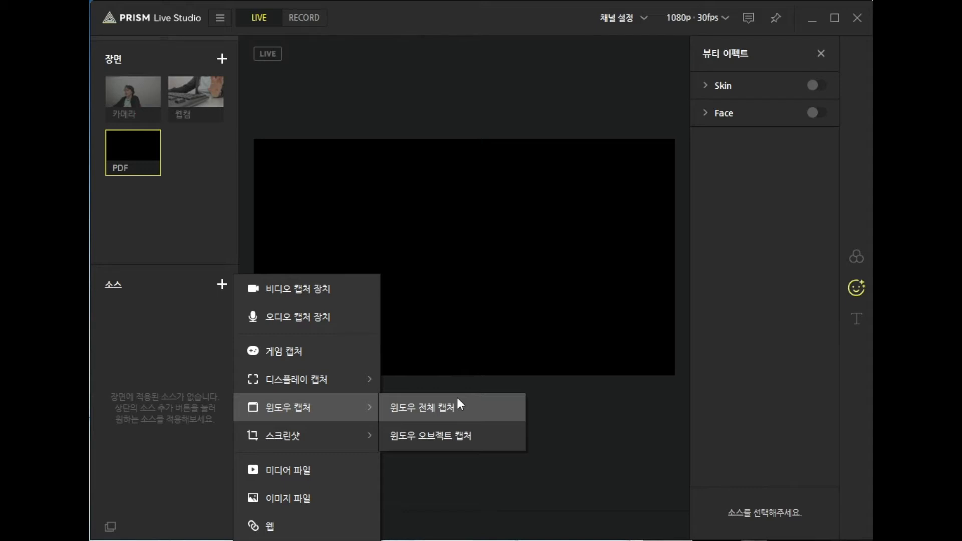
{"action": "left_click", "coordinate": [437, 434]}
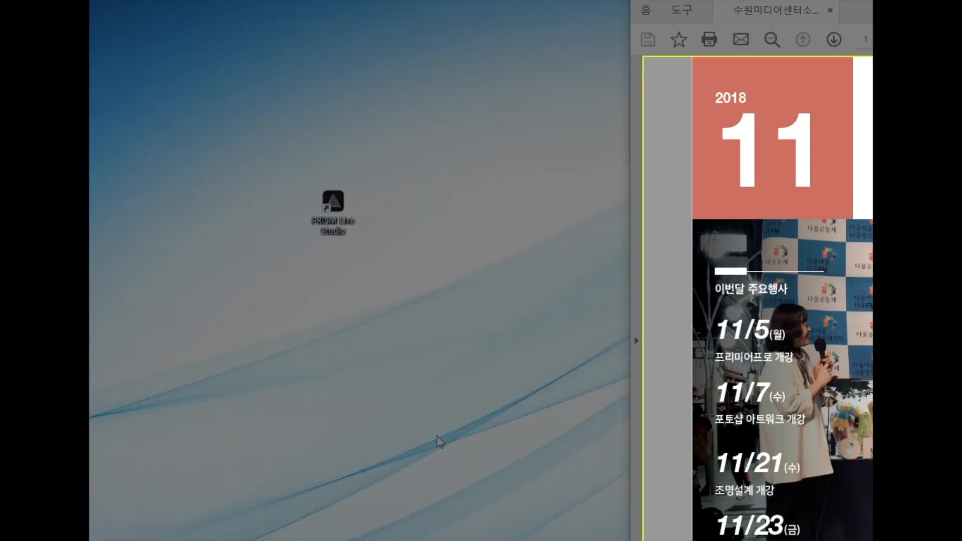
{"action": "left_click", "coordinate": [778, 13]}
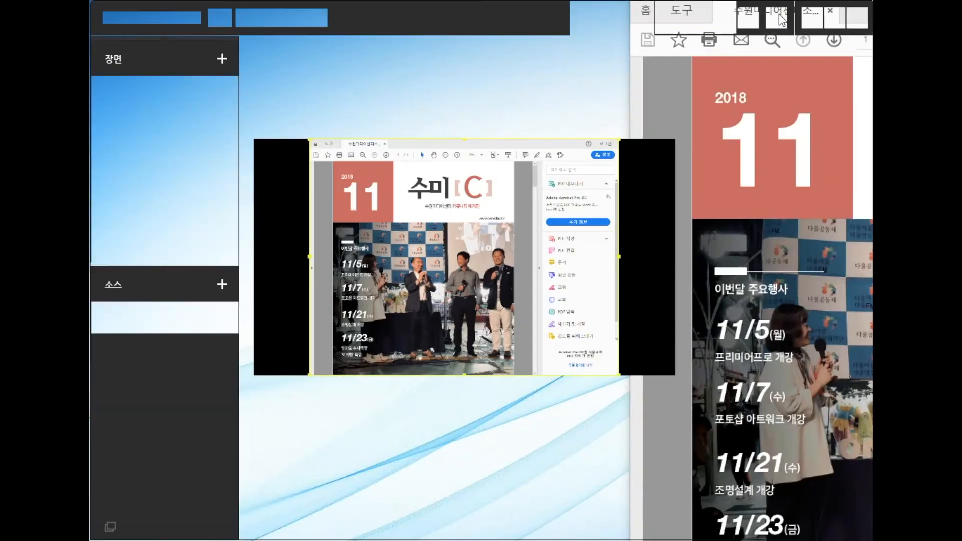
{"action": "left_click", "coordinate": [884, 17]}
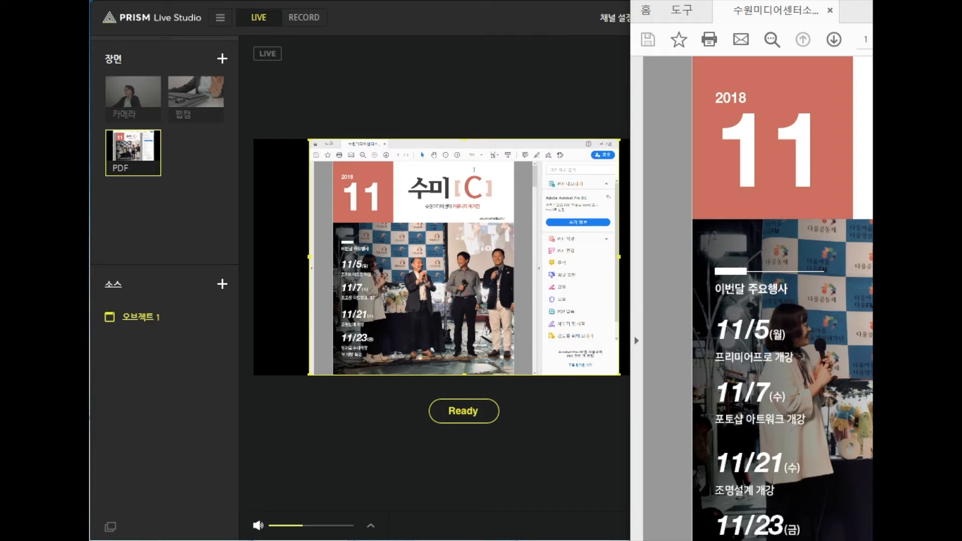
Step: Move the Acrobat Reader window and scroll through the newsletter to check that the capture follows, finishing on the first page
{"action": "left_click_drag", "start_coordinate": [852, 1], "coordinate": [762, 0]}
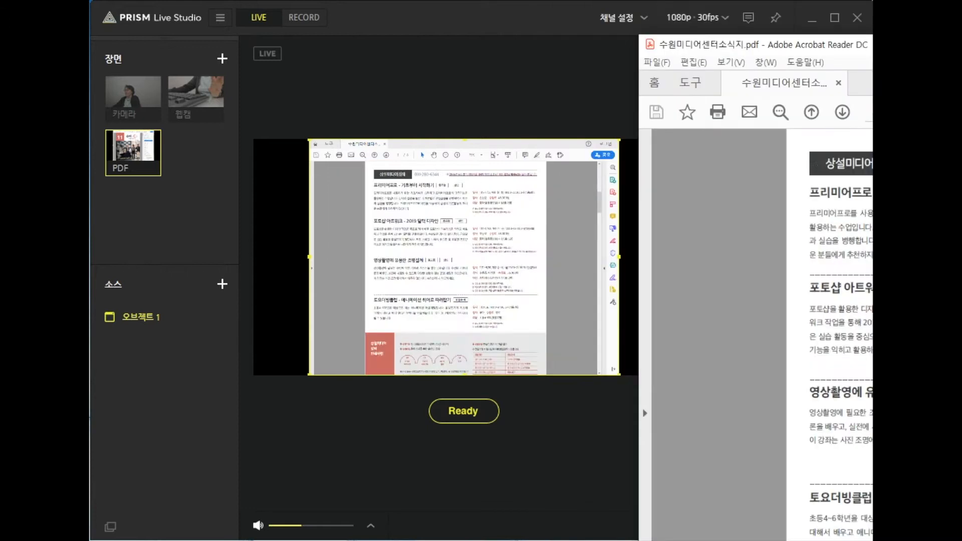
{"action": "scroll", "coordinate": [761, 335], "scroll_direction": "down", "scroll_amount": 8}
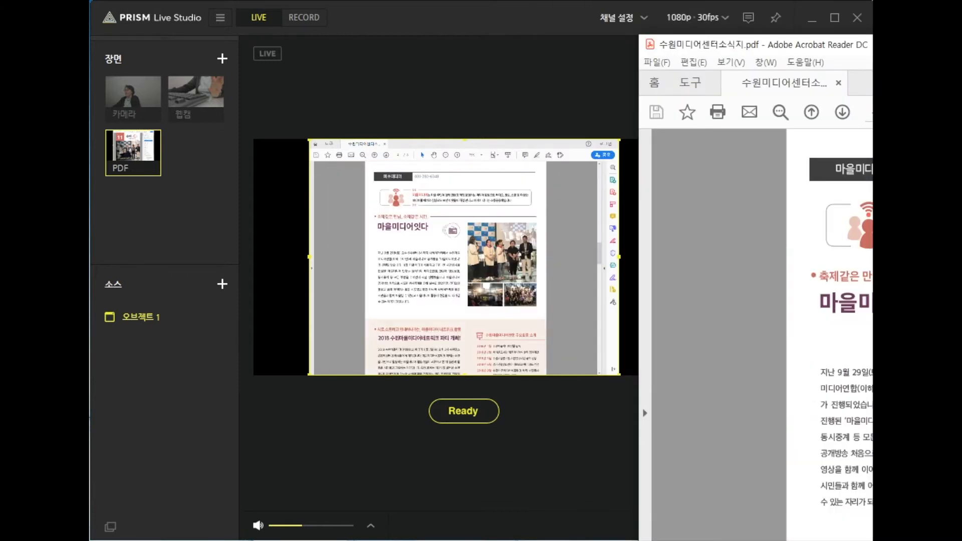
{"action": "scroll", "coordinate": [762, 335], "scroll_direction": "down", "scroll_amount": 5}
{"action": "left_click", "coordinate": [557, 17]}
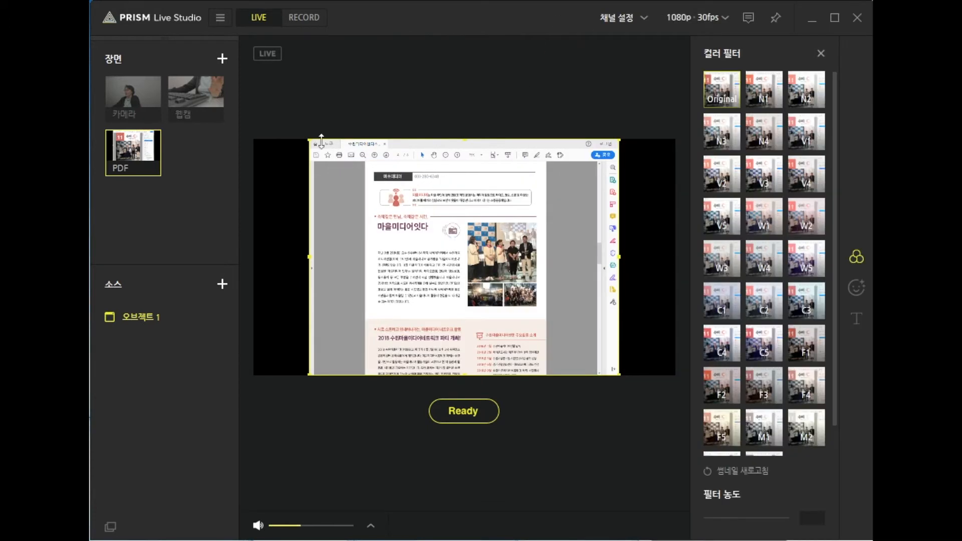
{"action": "key", "text": "alt+Tab"}
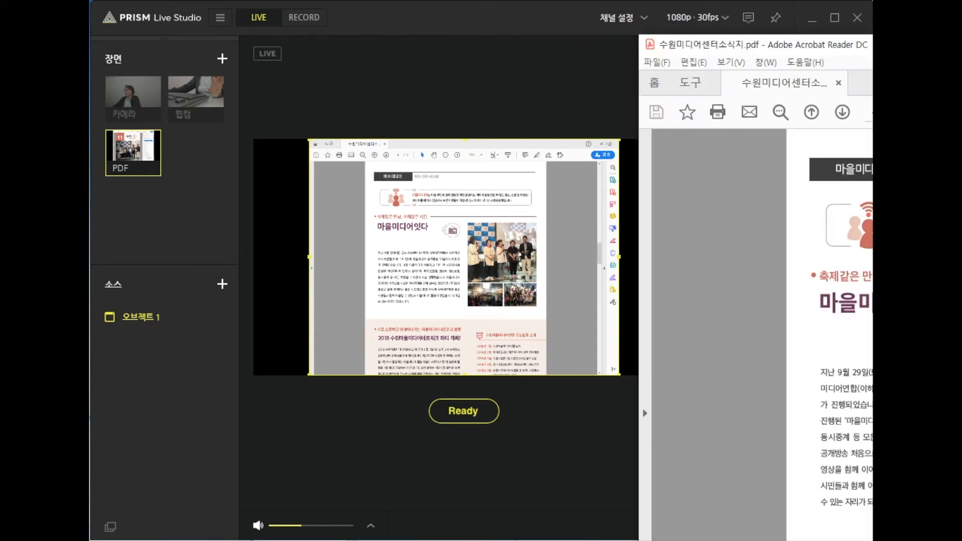
{"action": "scroll", "coordinate": [762, 334], "scroll_direction": "up", "scroll_amount": 13}
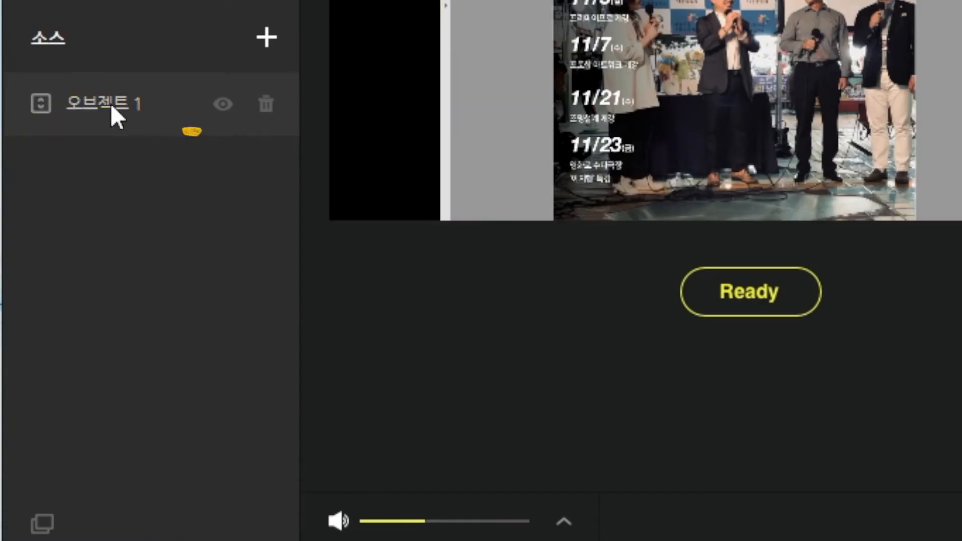
Step: Crop the captured window source on both sides and along its upper edge so only the newsletter page remains
{"action": "right_click", "coordinate": [111, 108]}
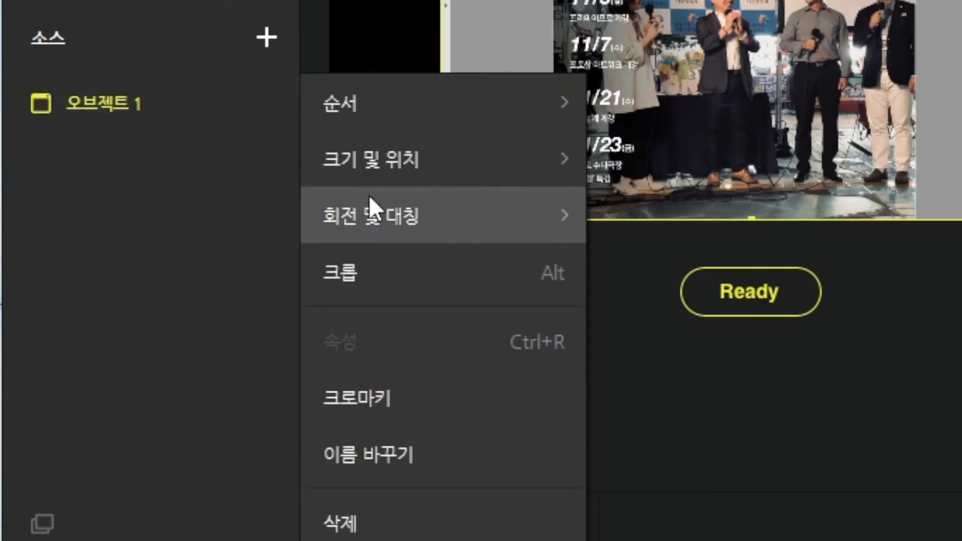
{"action": "left_click", "coordinate": [424, 274]}
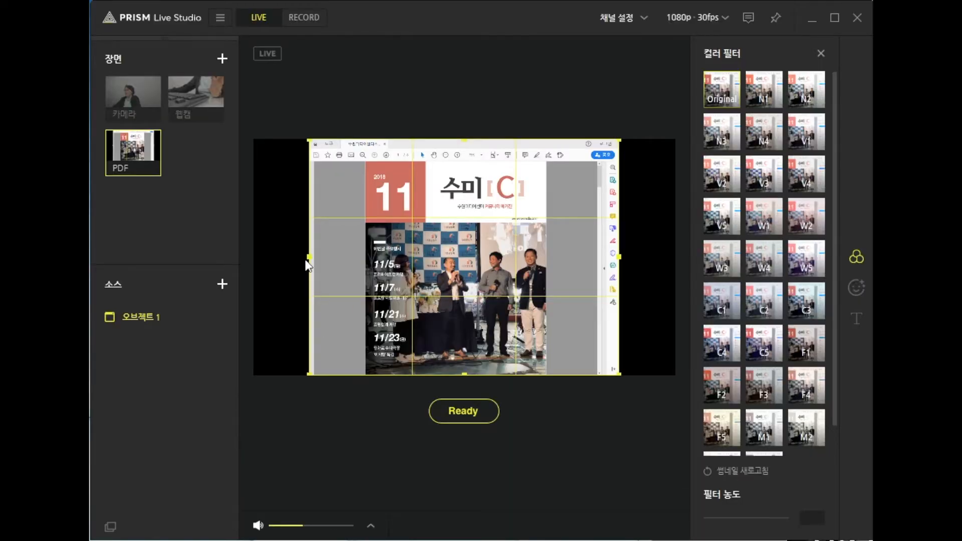
{"action": "left_click_drag", "start_coordinate": [435, 0], "coordinate": [536, 0]}
{"action": "left_click_drag", "start_coordinate": [357, 258], "coordinate": [364, 257]}
{"action": "left_click_drag", "start_coordinate": [621, 256], "coordinate": [548, 256]}
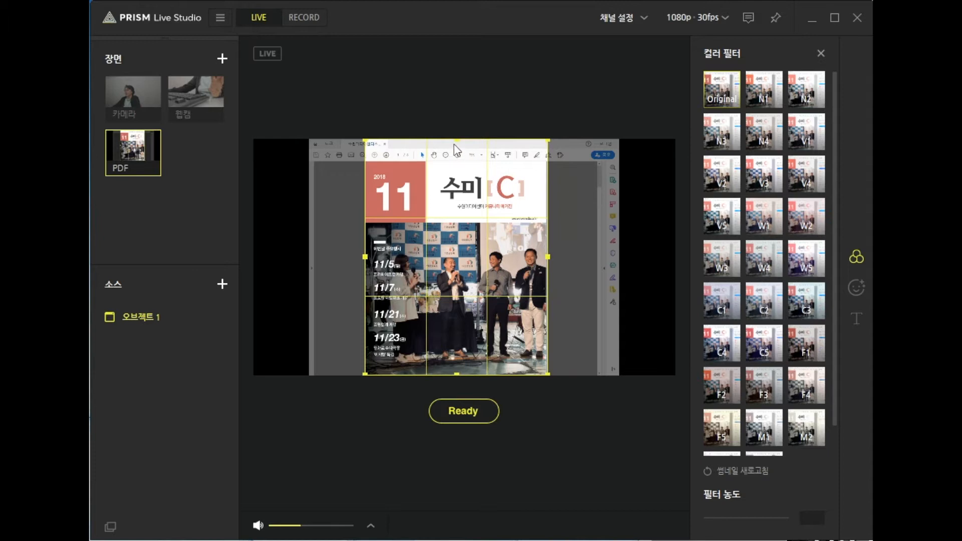
{"action": "left_click_drag", "start_coordinate": [456, 140], "coordinate": [453, 159]}
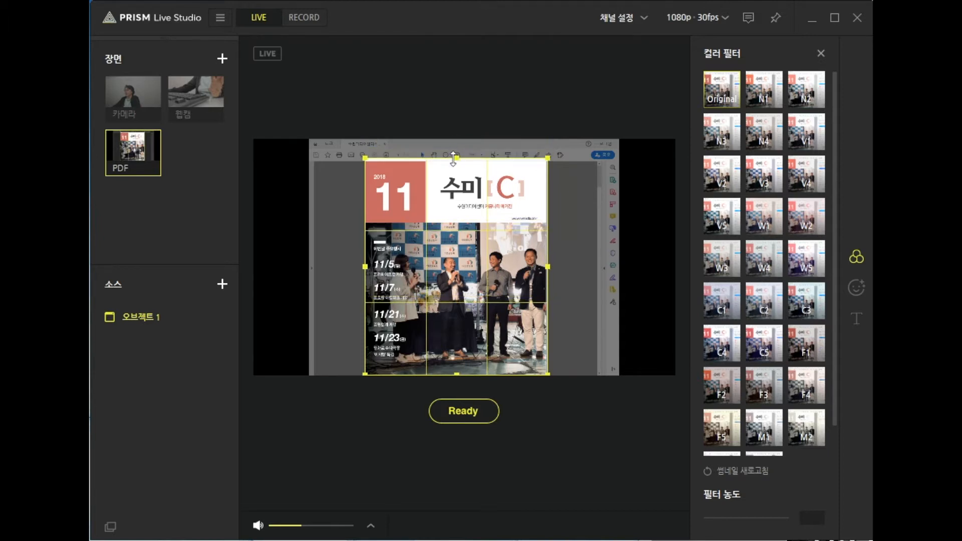
{"action": "left_click", "coordinate": [149, 316]}
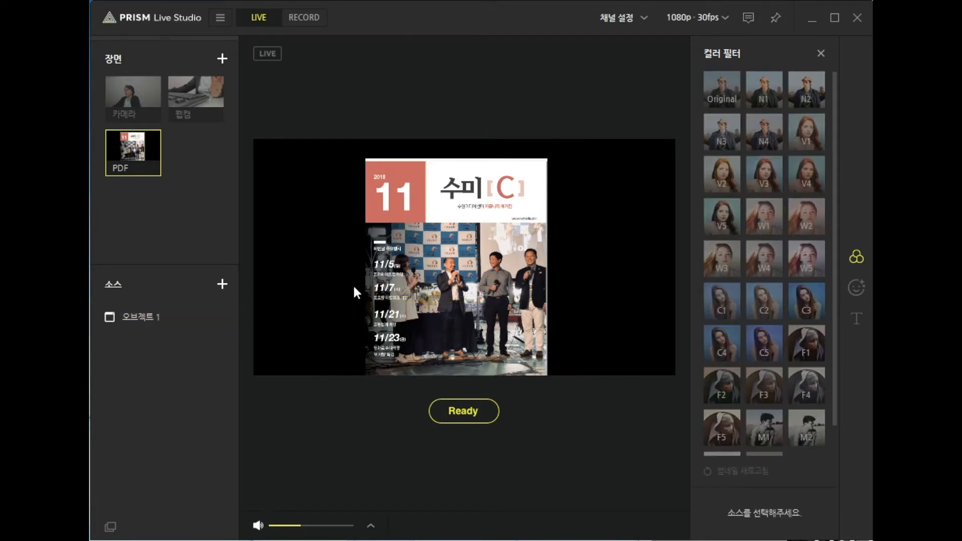
Step: Enlarge the cropped newsletter source from its upper-left corner until it fills the full height of the preview canvas
{"action": "left_click", "coordinate": [134, 315]}
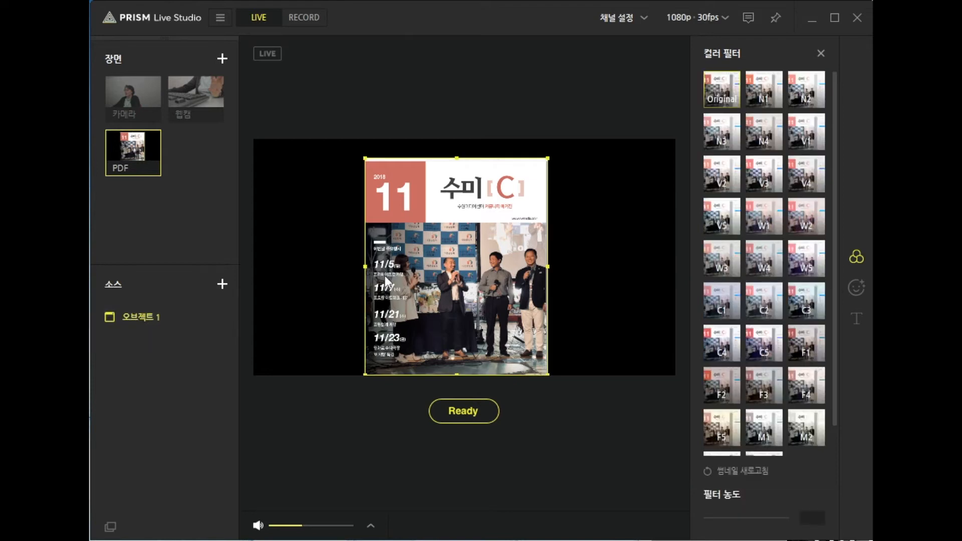
{"action": "left_click_drag", "start_coordinate": [364, 158], "coordinate": [346, 141]}
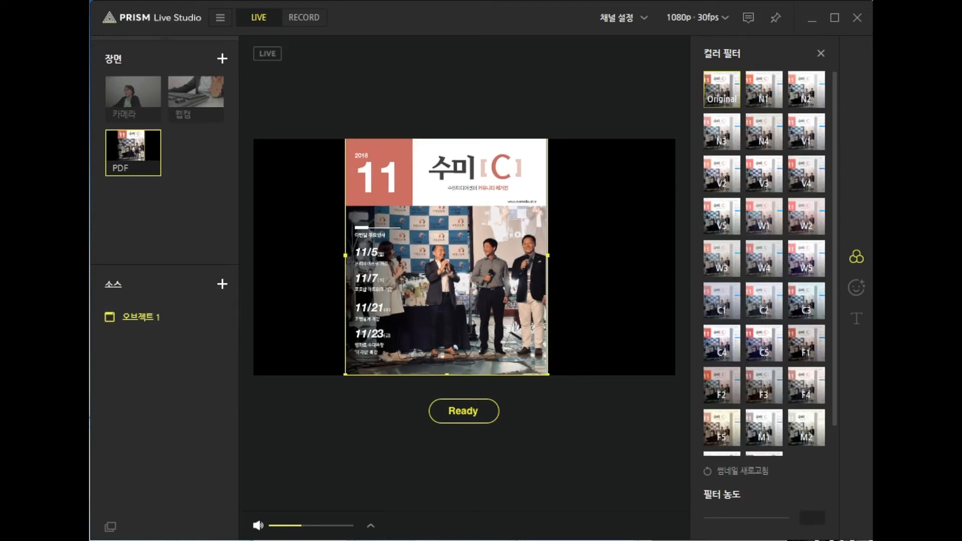
Step: Scroll through the newsletter in Acrobat Reader to check the cropped capture, and return to the 카메라 scene in PRISM Live Studio
{"action": "key", "text": "alt+Tab"}
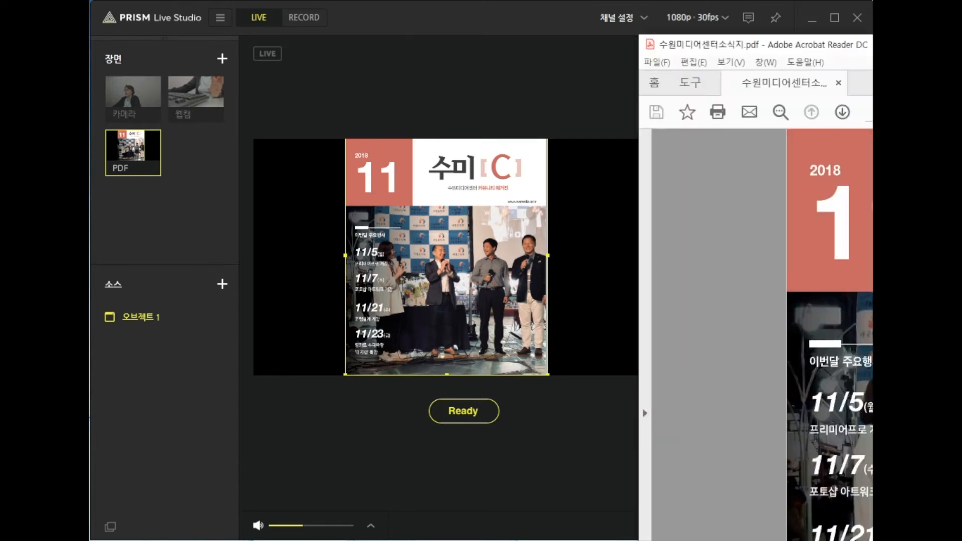
{"action": "scroll", "coordinate": [829, 334], "scroll_direction": "down", "scroll_amount": 2}
{"action": "scroll", "coordinate": [829, 334], "scroll_direction": "down", "scroll_amount": 1}
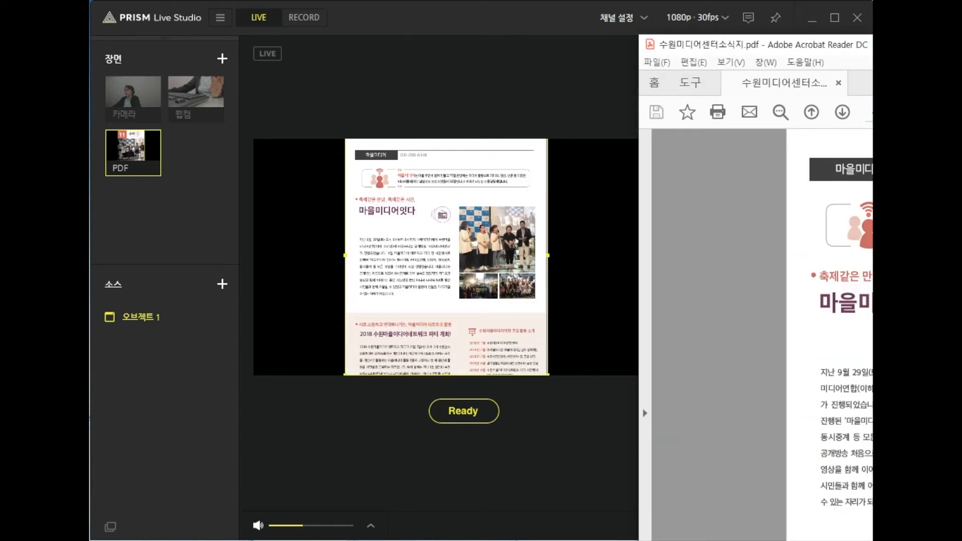
{"action": "scroll", "coordinate": [829, 334], "scroll_direction": "up", "scroll_amount": 3}
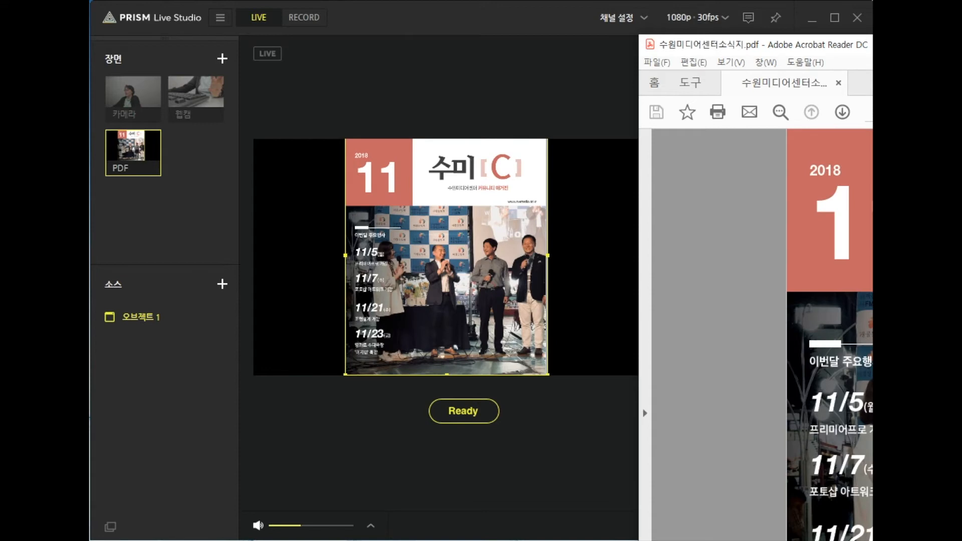
{"action": "left_click", "coordinate": [133, 104]}
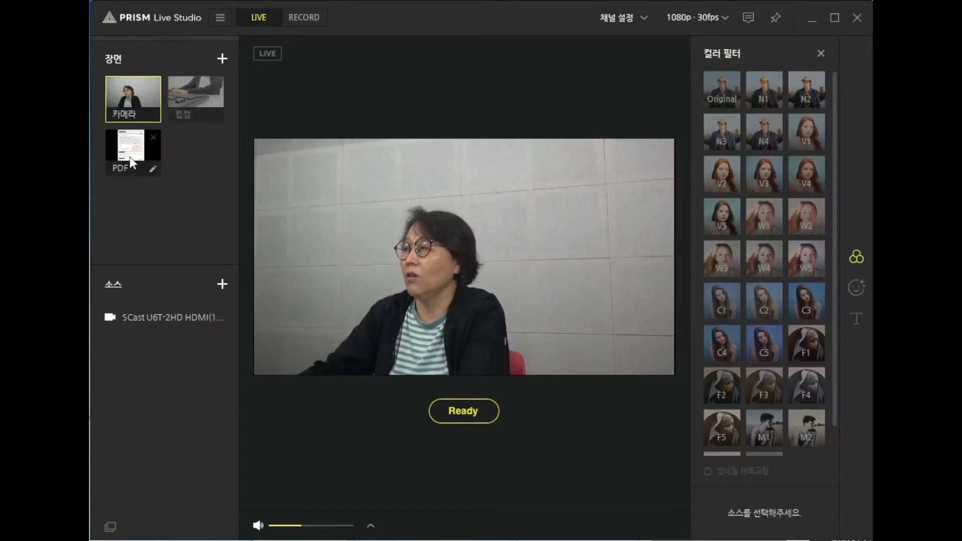
Step: Add a fourth scene and name it 영상소스
{"action": "left_click", "coordinate": [223, 59]}
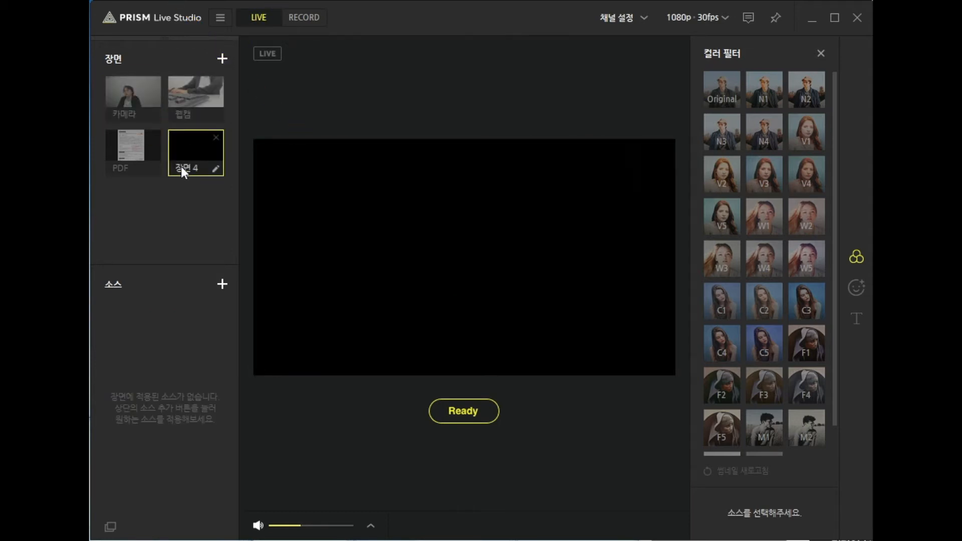
{"action": "left_click", "coordinate": [216, 168]}
{"action": "type", "text": "du"}
{"action": "type", "text": "영상소스"}
Step: Add the media file 자율주행모빌리티.mp4 as a source in the 영상소스 scene, with the option to hide the source when playback ends
{"action": "left_click", "coordinate": [221, 284]}
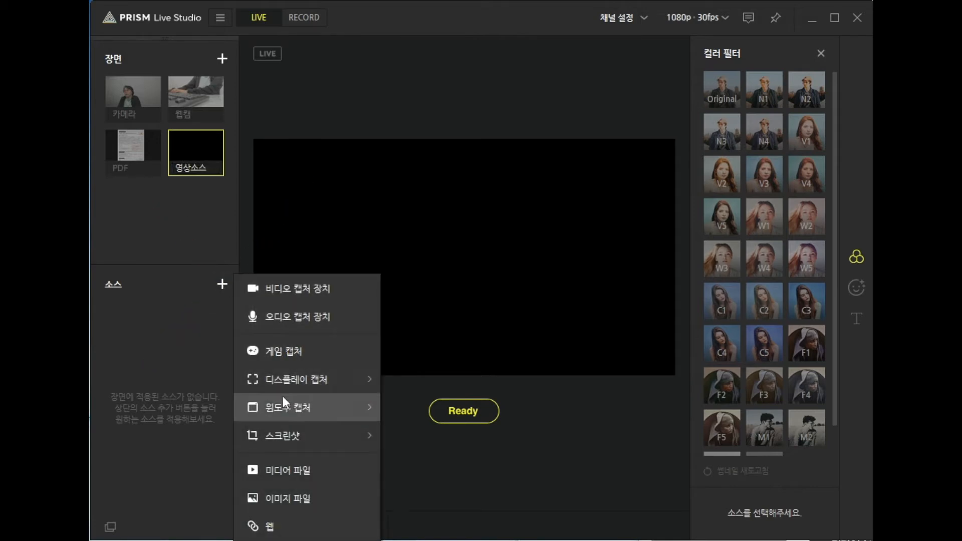
{"action": "left_click", "coordinate": [285, 469]}
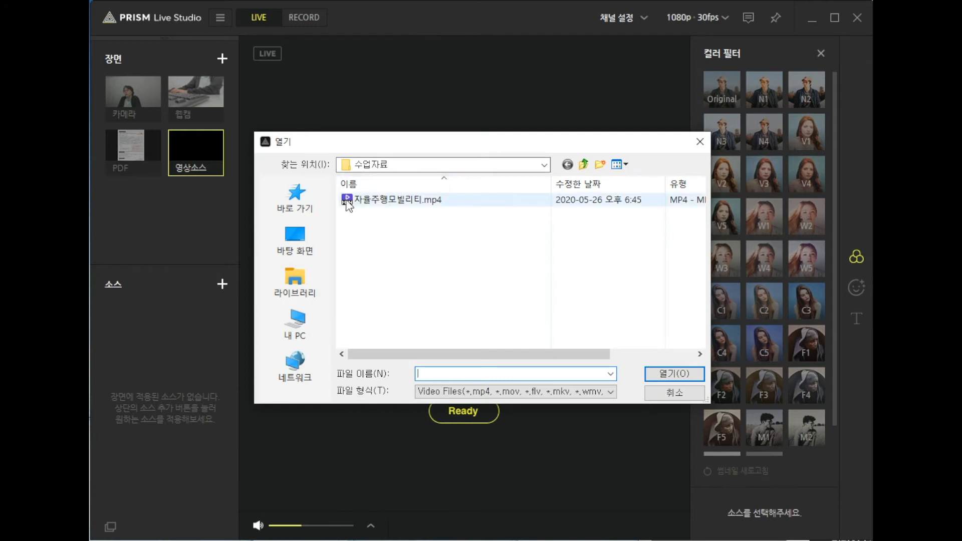
{"action": "left_click", "coordinate": [418, 201]}
{"action": "left_click", "coordinate": [663, 374]}
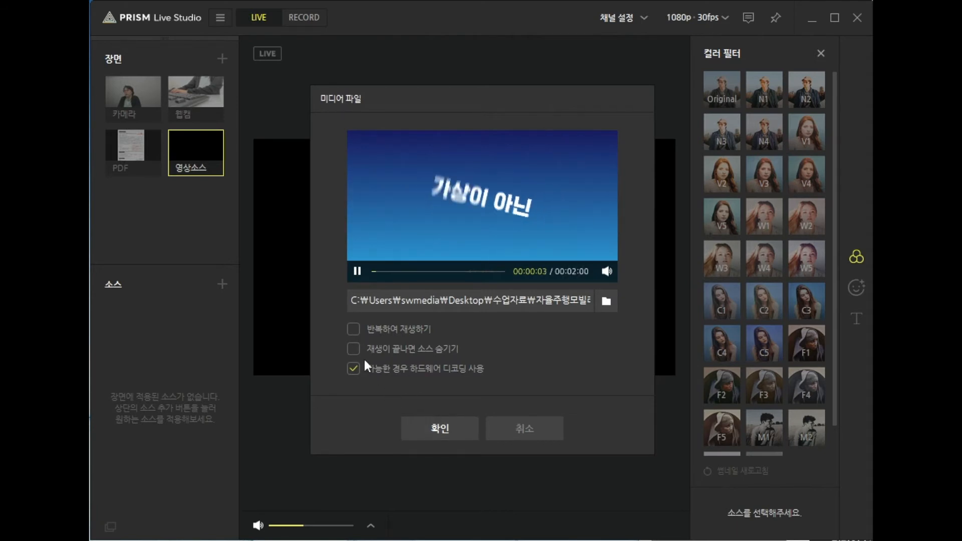
{"action": "left_click", "coordinate": [353, 348]}
{"action": "left_click", "coordinate": [434, 426]}
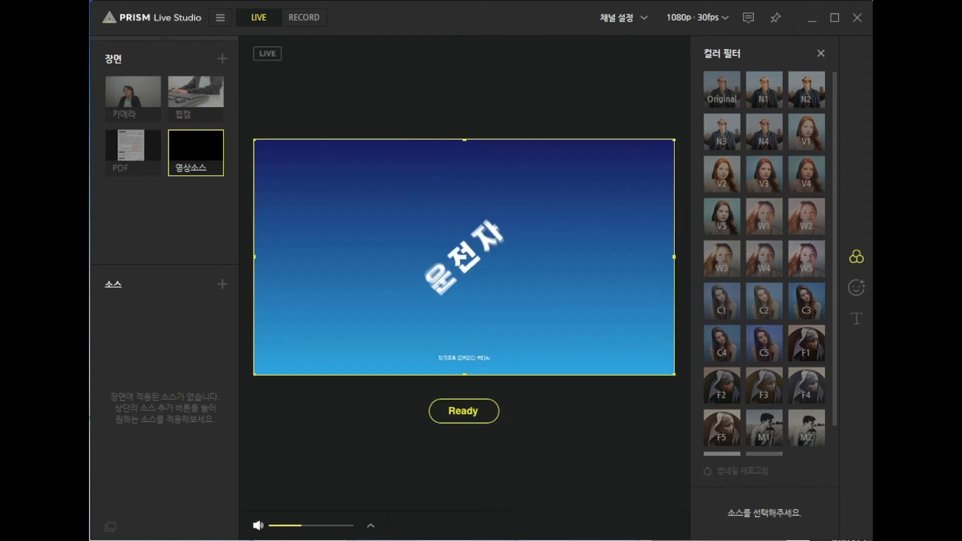
{"action": "left_click", "coordinate": [125, 316]}
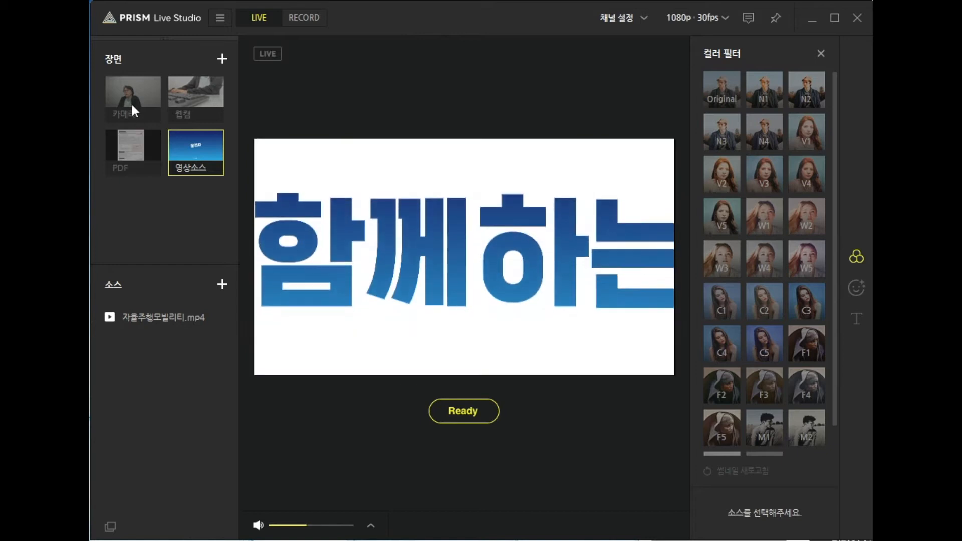
Step: Switch between the 카메라 and 영상소스 scenes to check the video playback, finishing on the 카메라 scene
{"action": "left_click", "coordinate": [132, 105]}
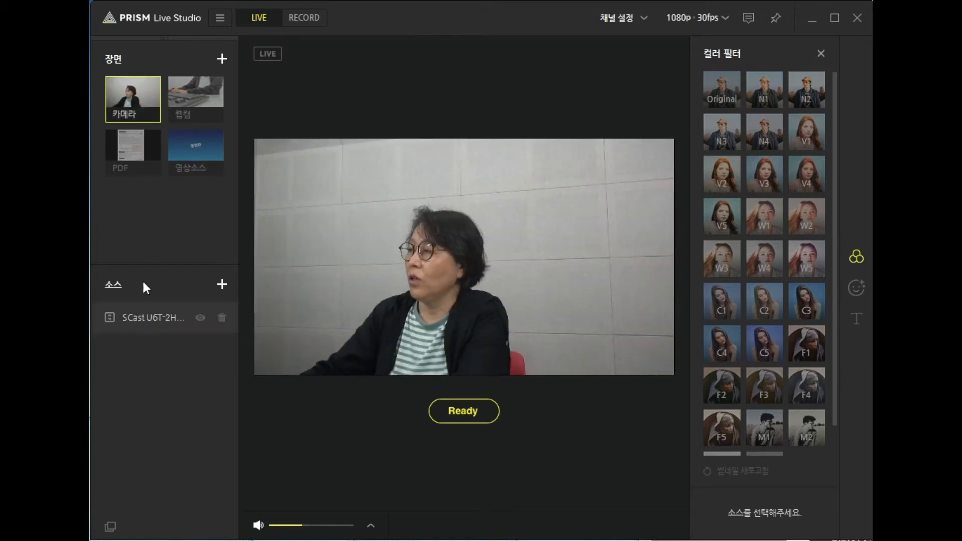
{"action": "left_click", "coordinate": [182, 155]}
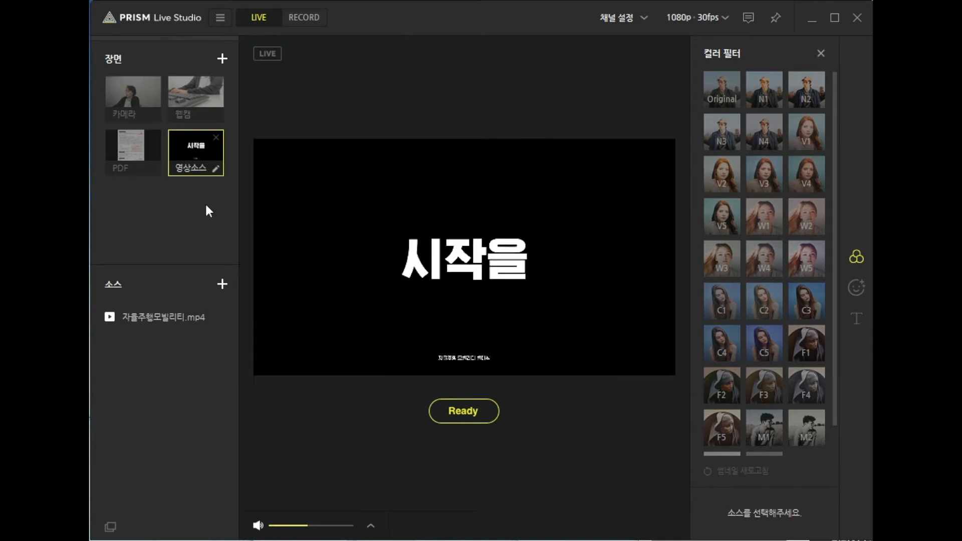
{"action": "left_click", "coordinate": [305, 344]}
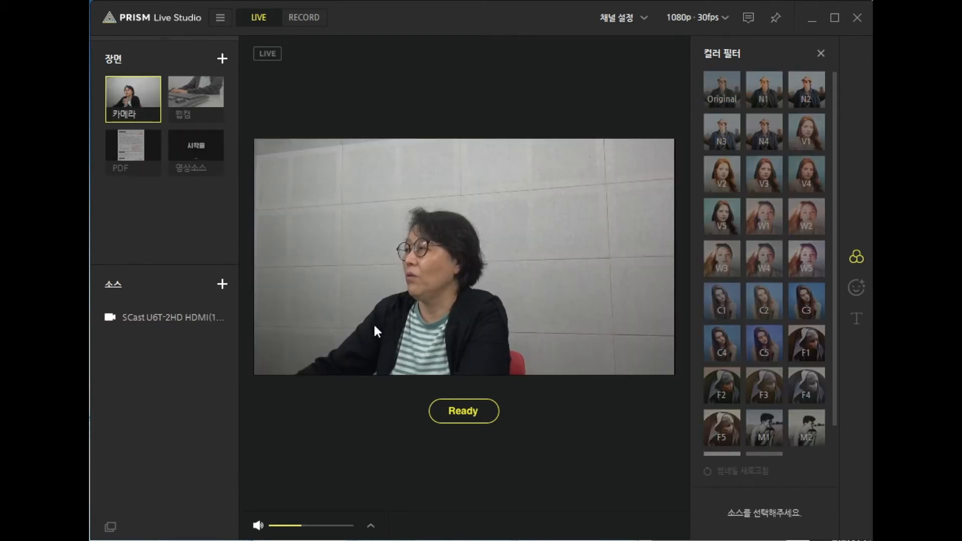
Step: Apply a color filter (컬러 필터) to the camera source, trying presets such as V2, V4 and W3
{"action": "left_click", "coordinate": [146, 319]}
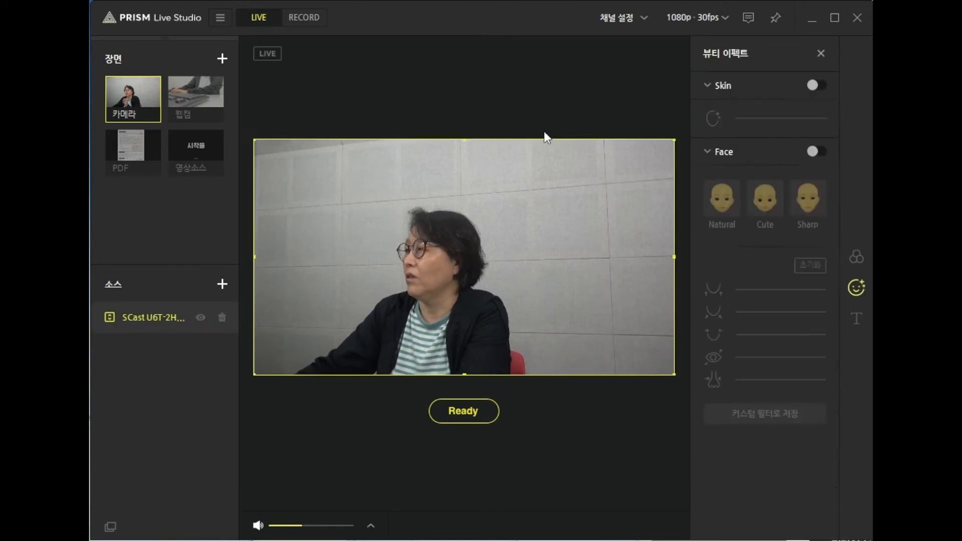
{"action": "left_click", "coordinate": [856, 257]}
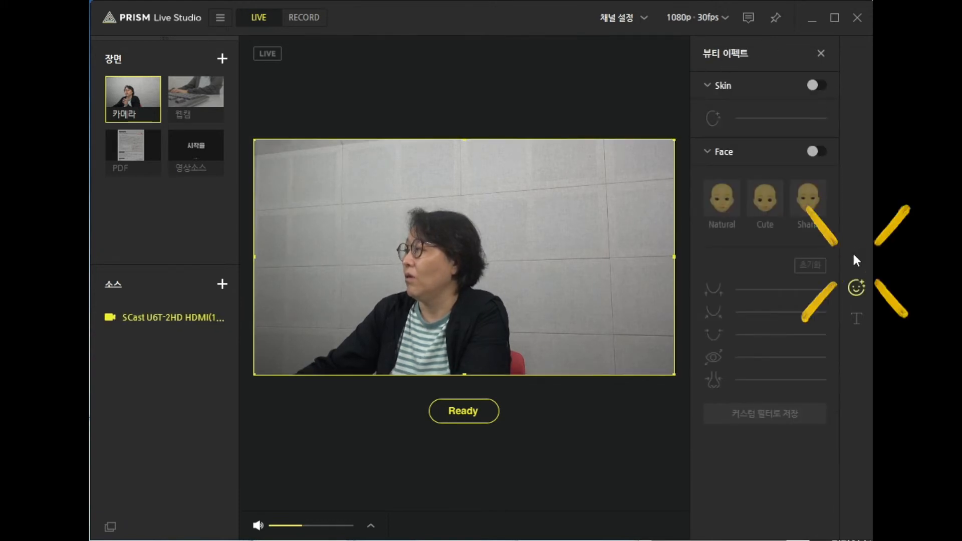
{"action": "left_click", "coordinate": [768, 91]}
{"action": "left_click", "coordinate": [774, 142]}
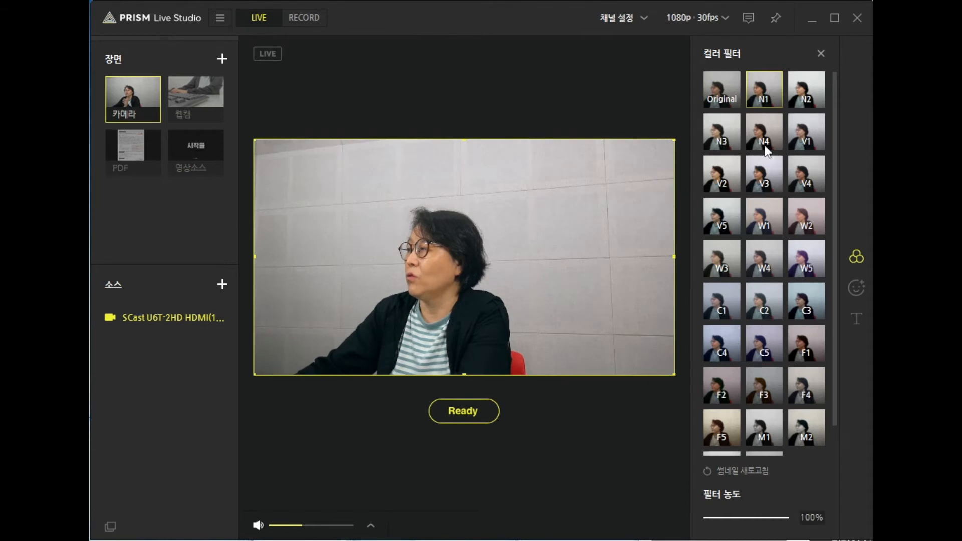
{"action": "left_click", "coordinate": [762, 177]}
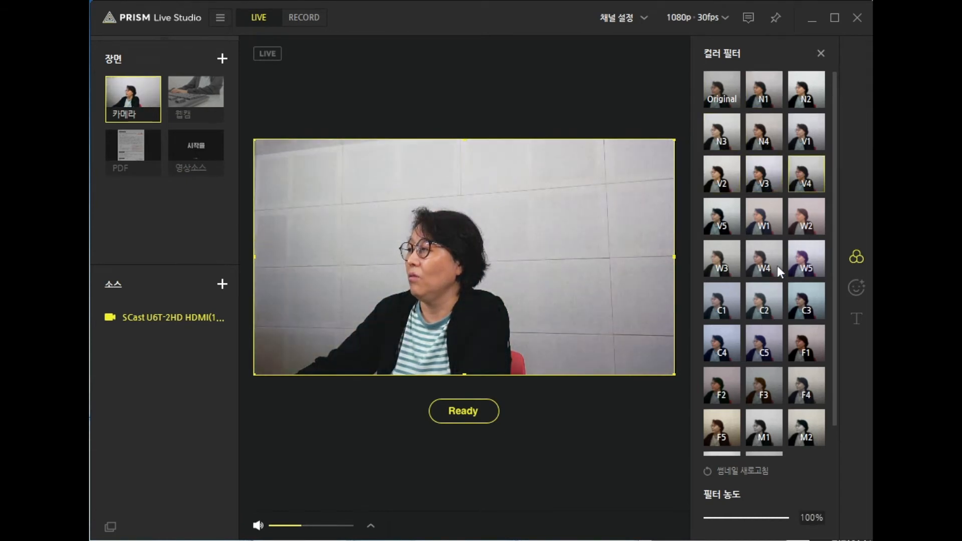
{"action": "left_click", "coordinate": [710, 260]}
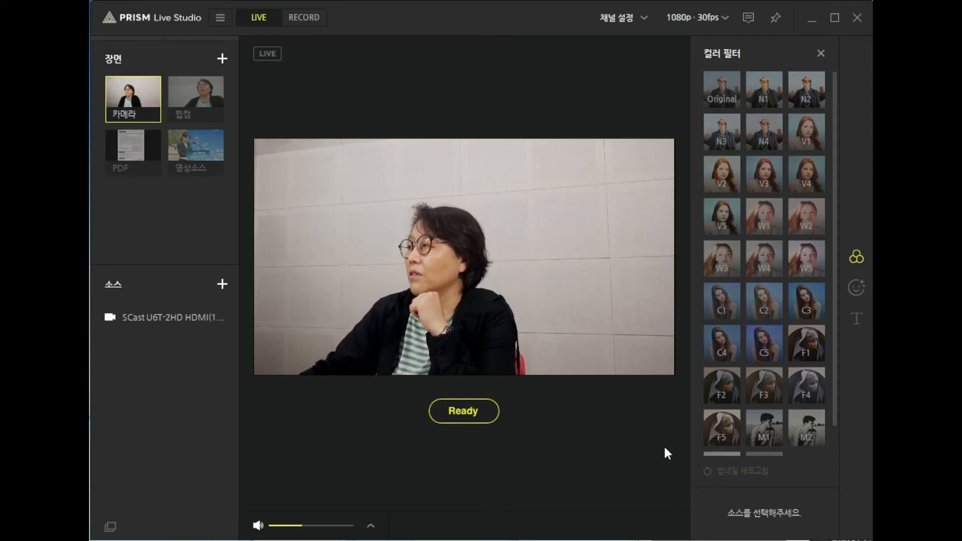
{"action": "left_click", "coordinate": [645, 16]}
{"action": "left_click", "coordinate": [633, 140]}
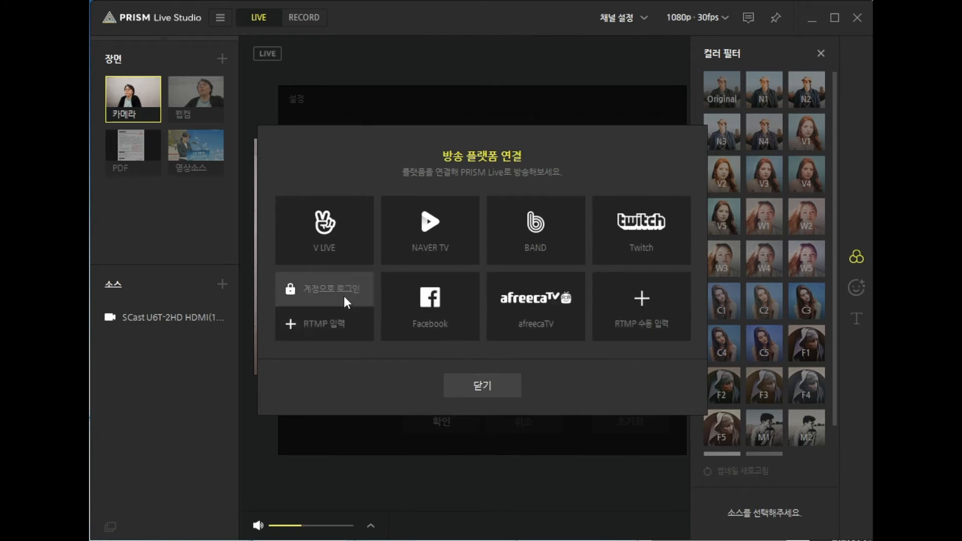
{"action": "left_click", "coordinate": [330, 294]}
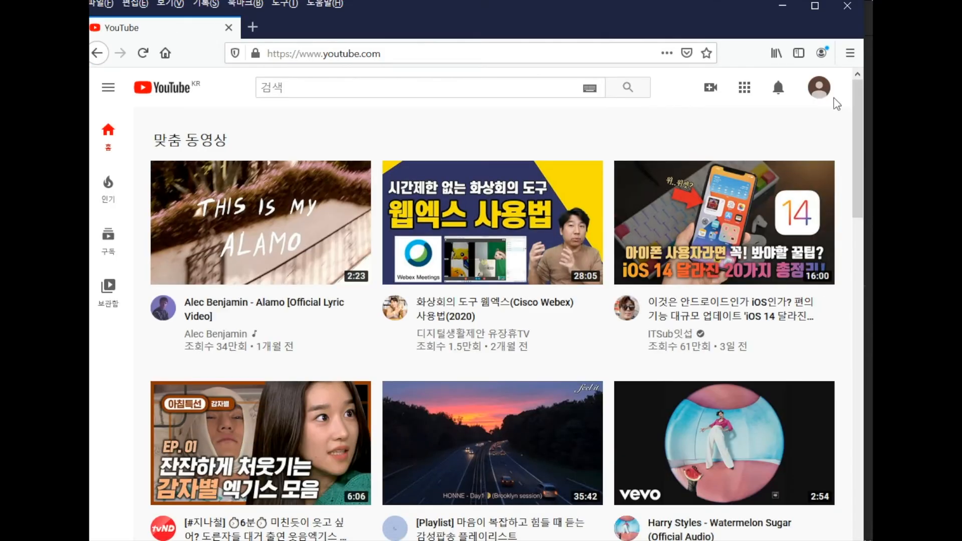
Step: On YouTube in the browser, start live streaming (실시간 스트리밍 시작) and open the new stream form through 지금 스트리밍하기(기본)
{"action": "left_click", "coordinate": [710, 91]}
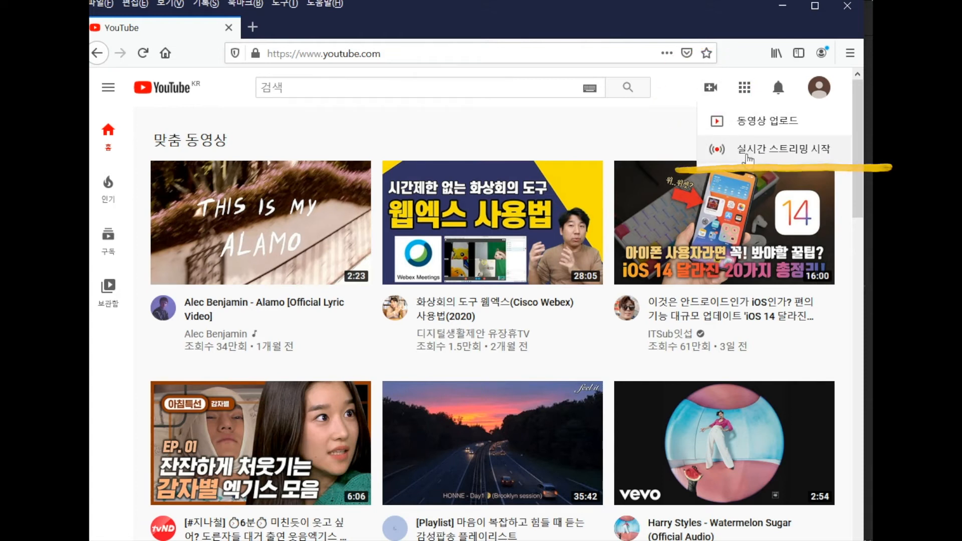
{"action": "left_click", "coordinate": [748, 157]}
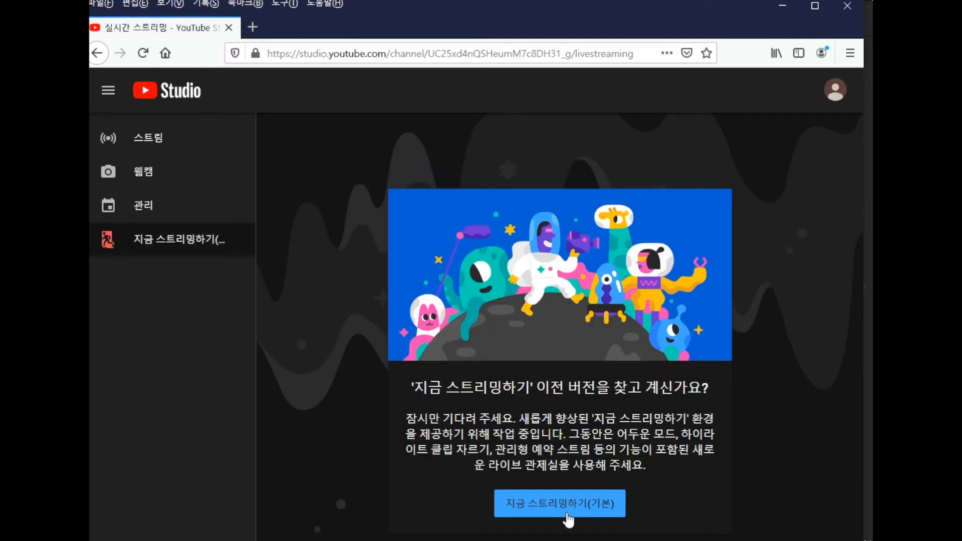
{"action": "left_click", "coordinate": [568, 518]}
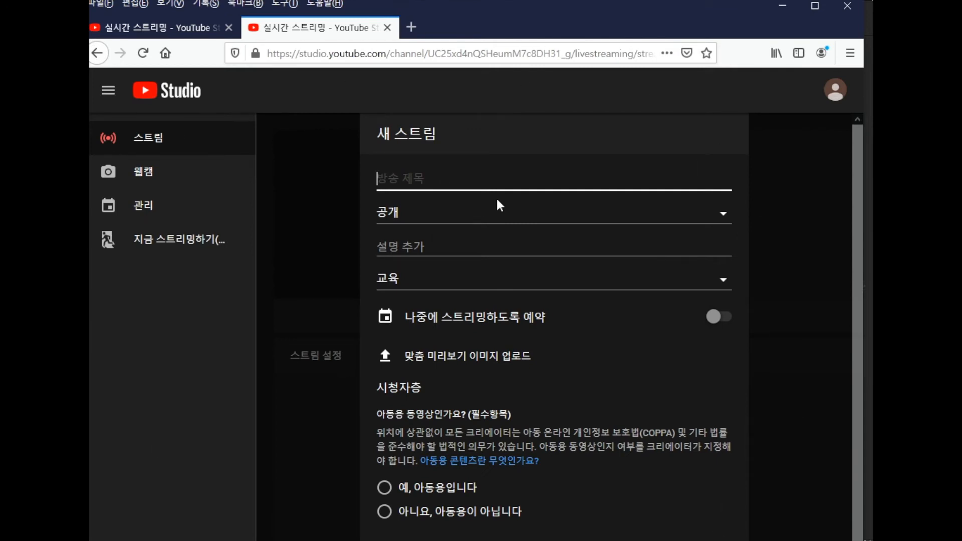
Step: Title the new stream 나만의 온라인 라이브 방송 환경 만들기
{"action": "type", "text": "dh"}
{"action": "key", "text": "BackSpace"}
{"action": "key", "text": "BackSpace"}
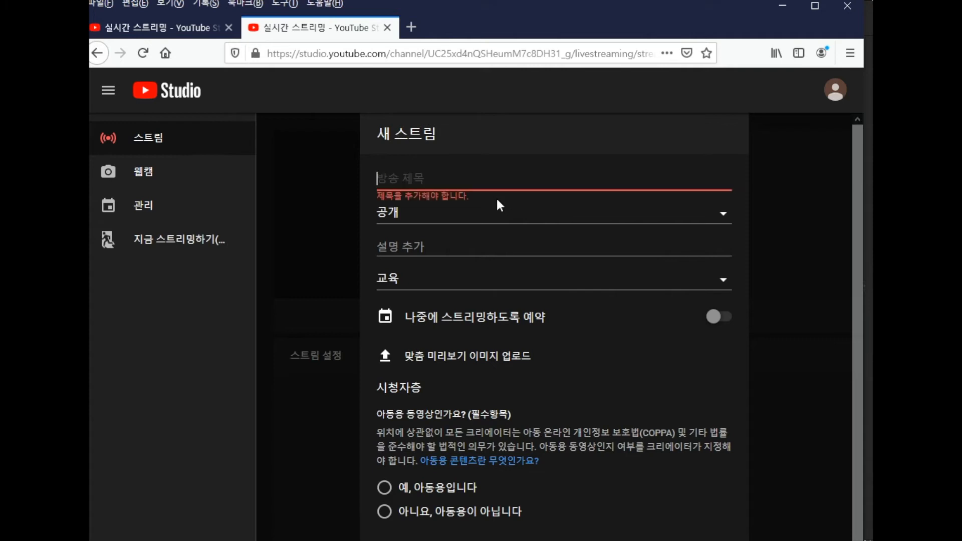
{"action": "type", "text": "나만의"}
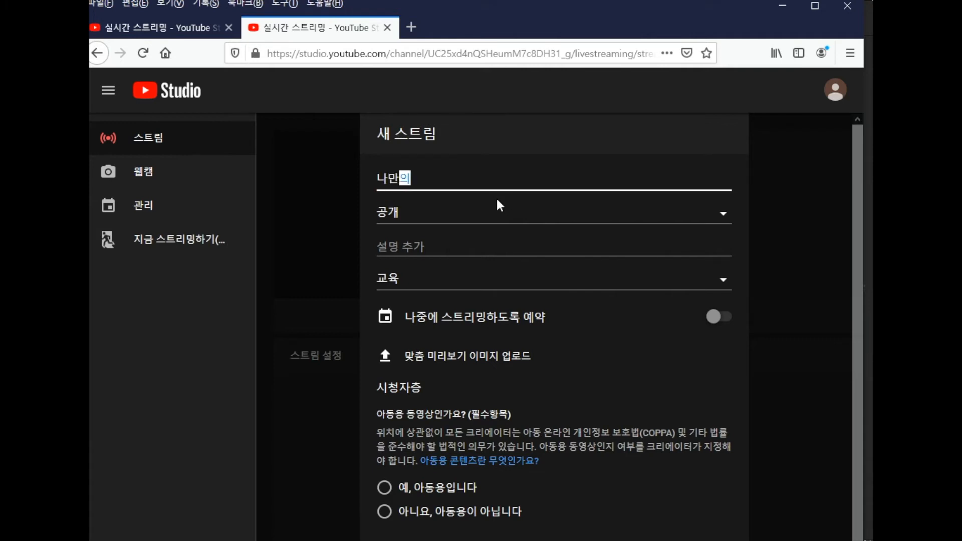
{"action": "type", "text": " 온라인 라이"}
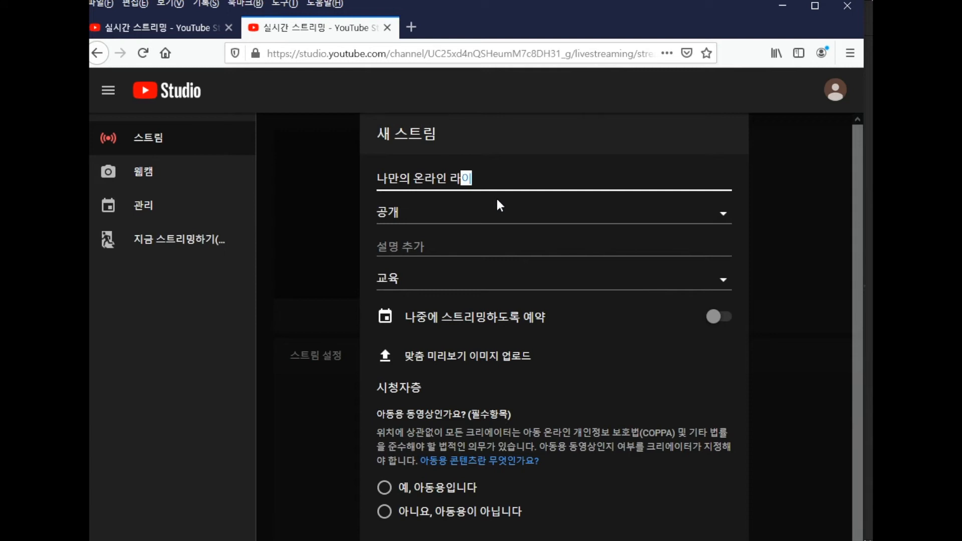
{"action": "type", "text": "브 방송 환경"}
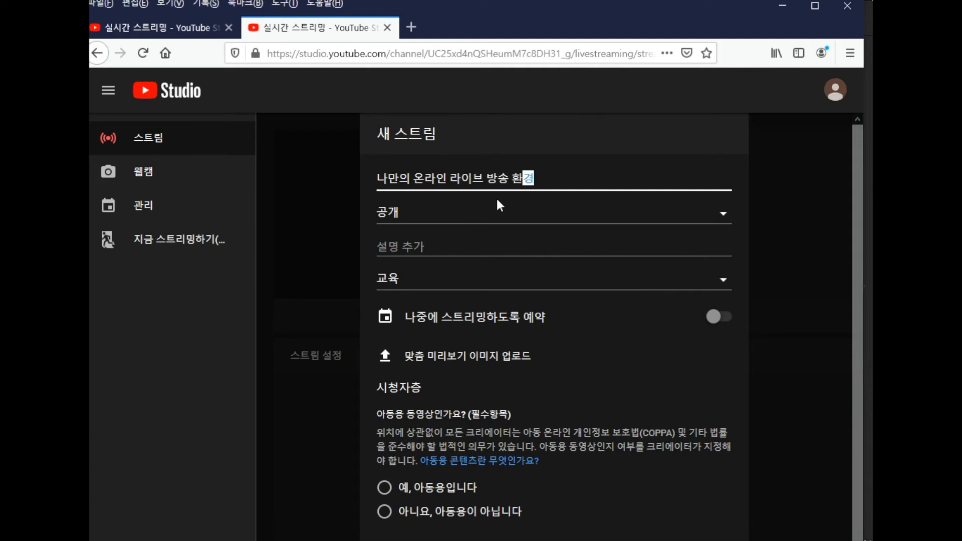
{"action": "type", "text": " 만드들기"}
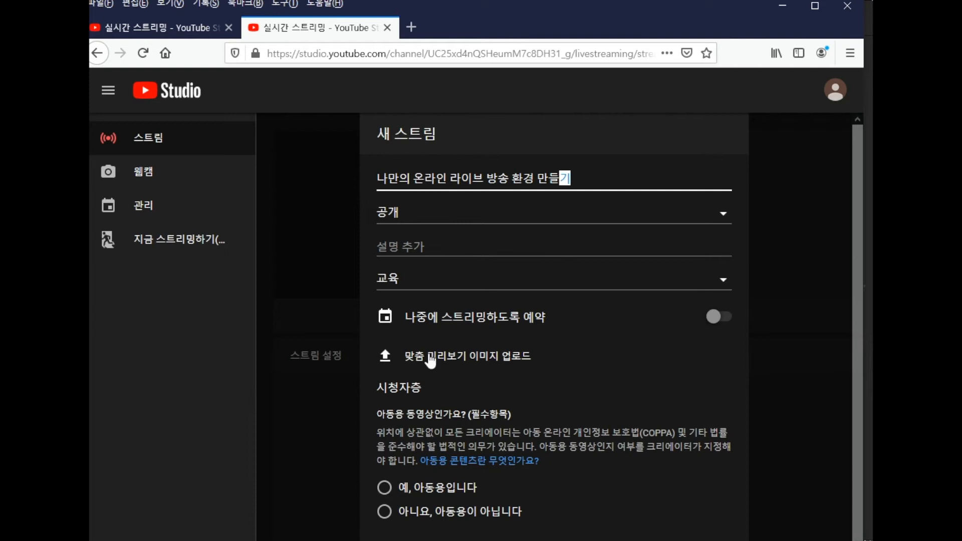
Step: Mark the stream as not made for kids (아니요, 아동용이 아닙니다) and create it
{"action": "scroll", "coordinate": [452, 342], "scroll_direction": "down", "scroll_amount": 1}
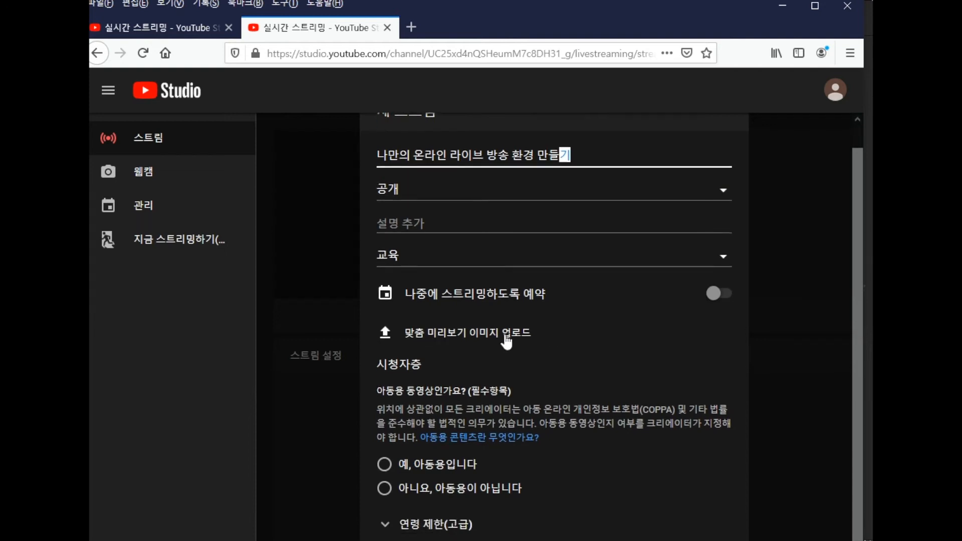
{"action": "left_click", "coordinate": [385, 489]}
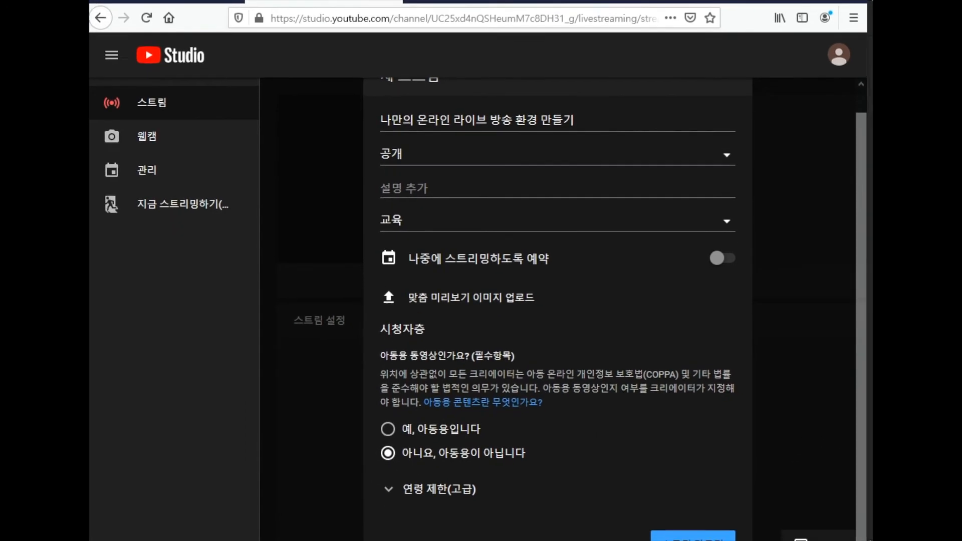
{"action": "left_click", "coordinate": [682, 530]}
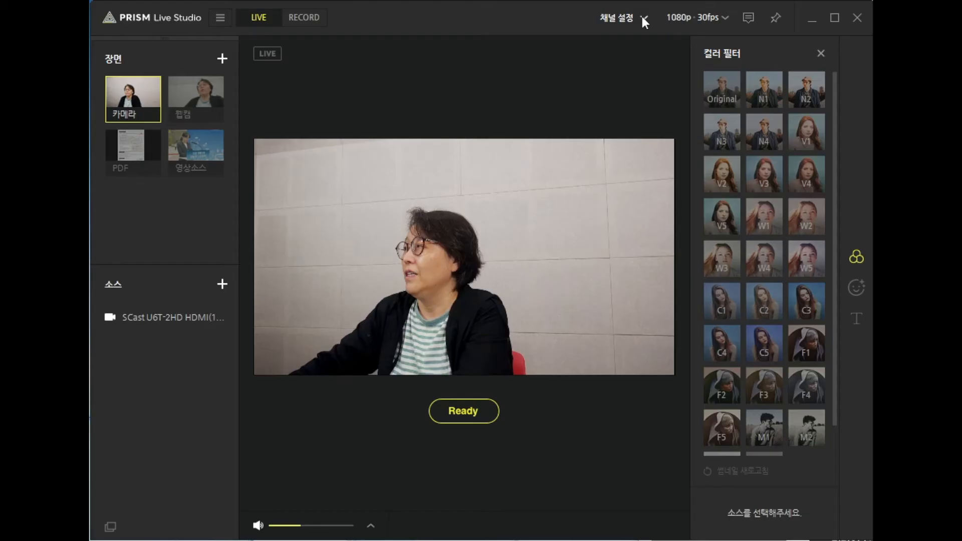
Step: Add YouTube as a broadcast channel through account login, choosing the instructor's 온라인강의 brand account, and confirm the channel settings
{"action": "left_click", "coordinate": [643, 19]}
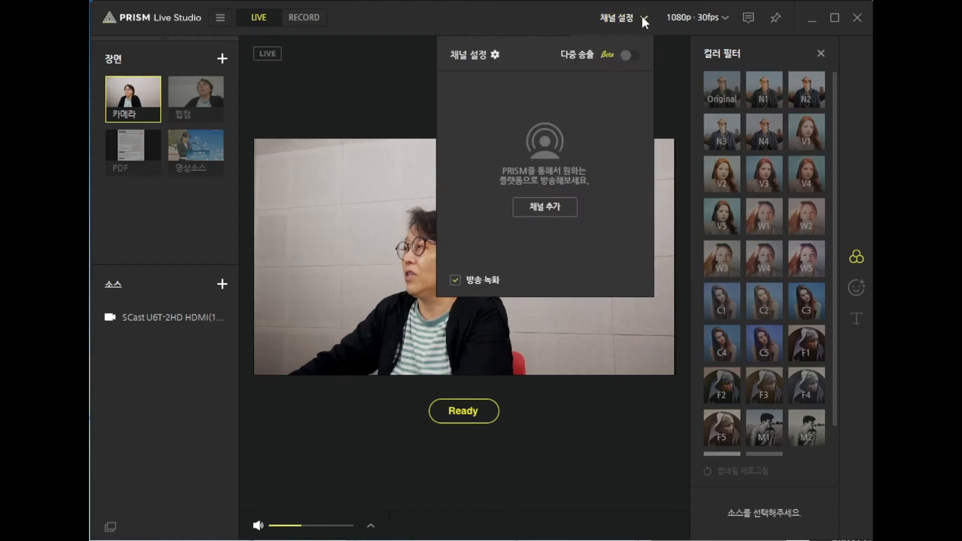
{"action": "left_click", "coordinate": [543, 207]}
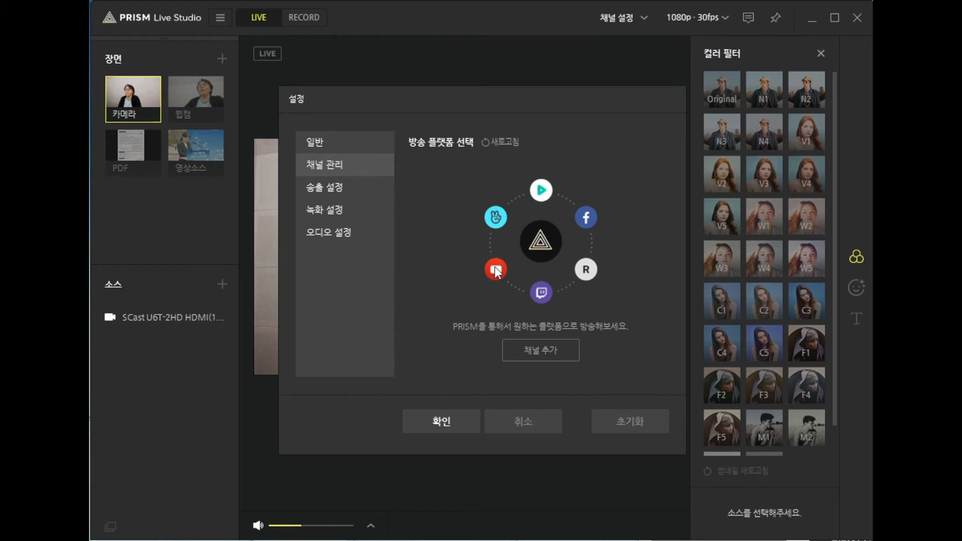
{"action": "left_click", "coordinate": [526, 349]}
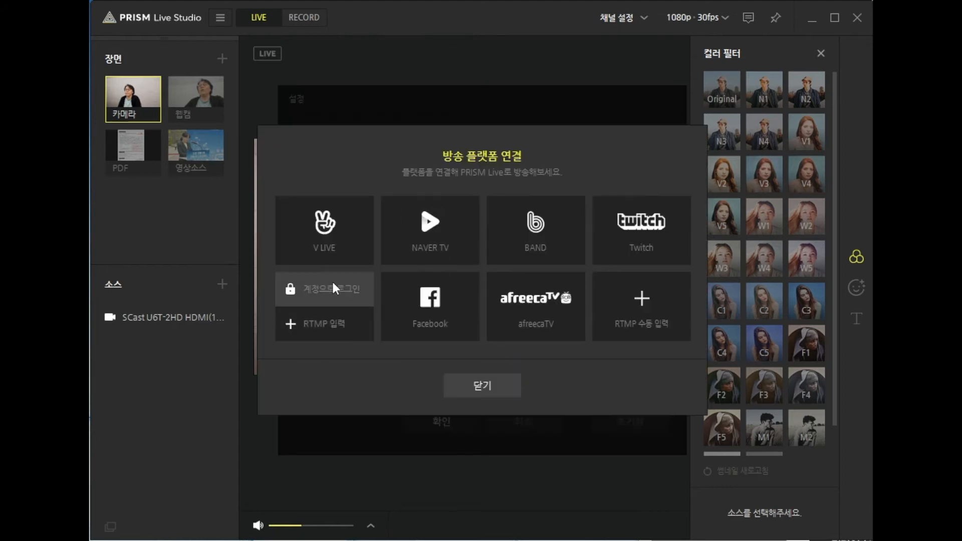
{"action": "left_click", "coordinate": [332, 280]}
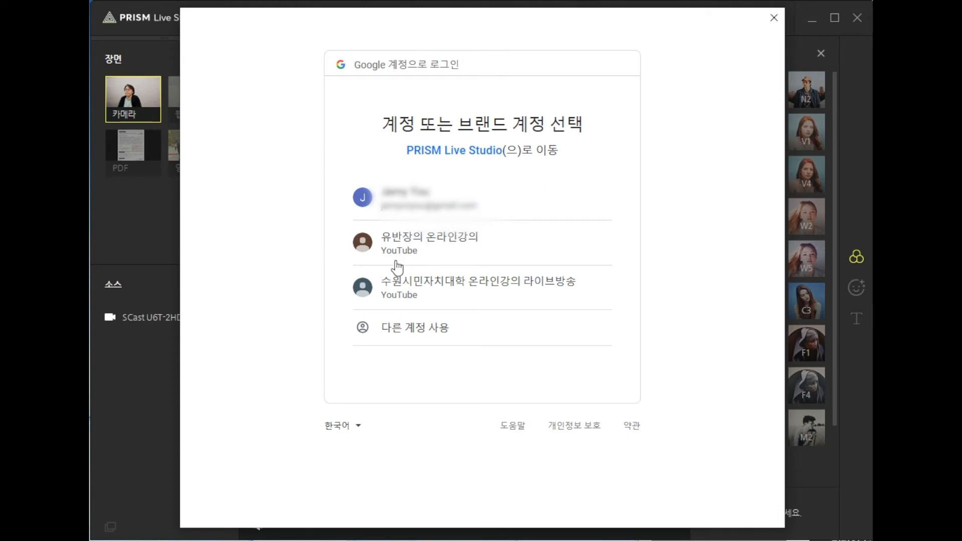
{"action": "left_click", "coordinate": [418, 252]}
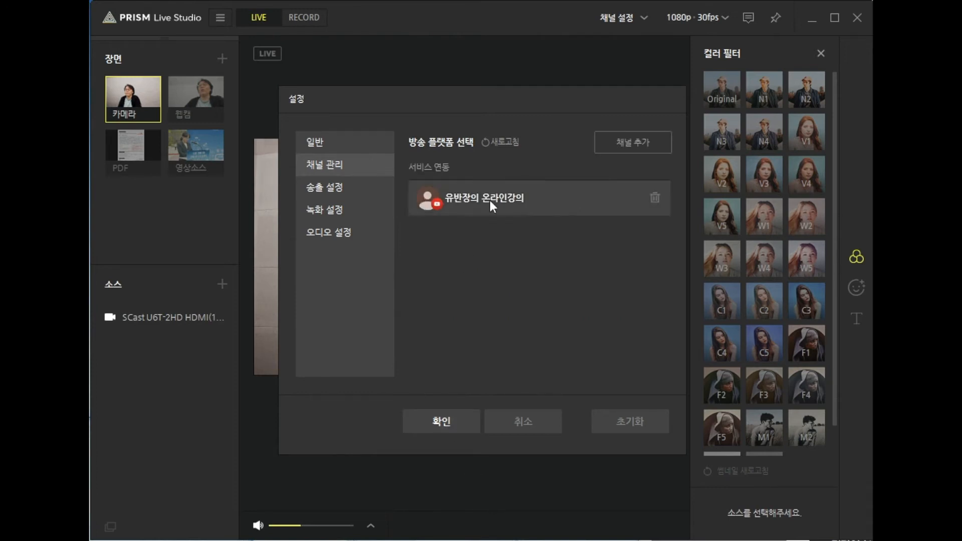
{"action": "left_click", "coordinate": [425, 423]}
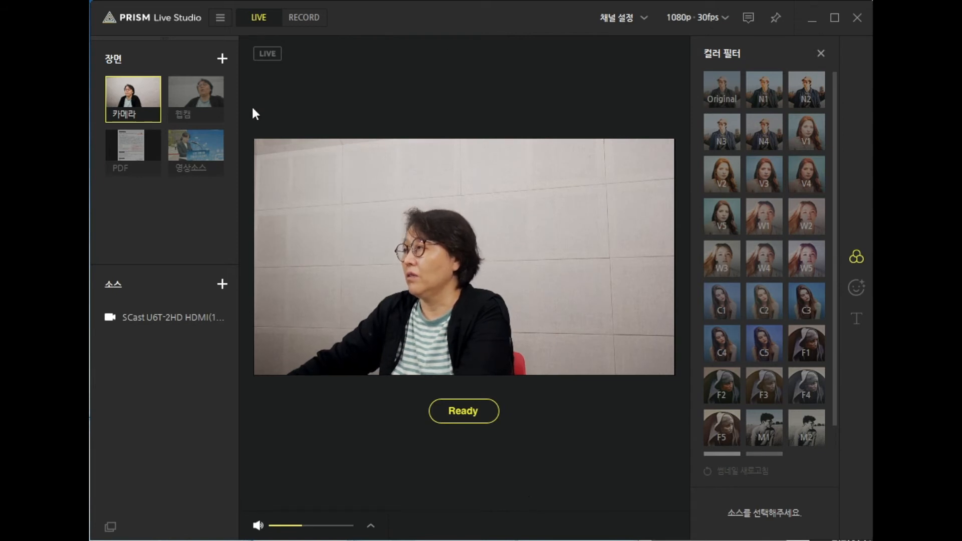
Step: Check the linked YouTube channel in 채널 설정 and the waiting stream's preview and status in YouTube Studio
{"action": "left_click", "coordinate": [643, 18]}
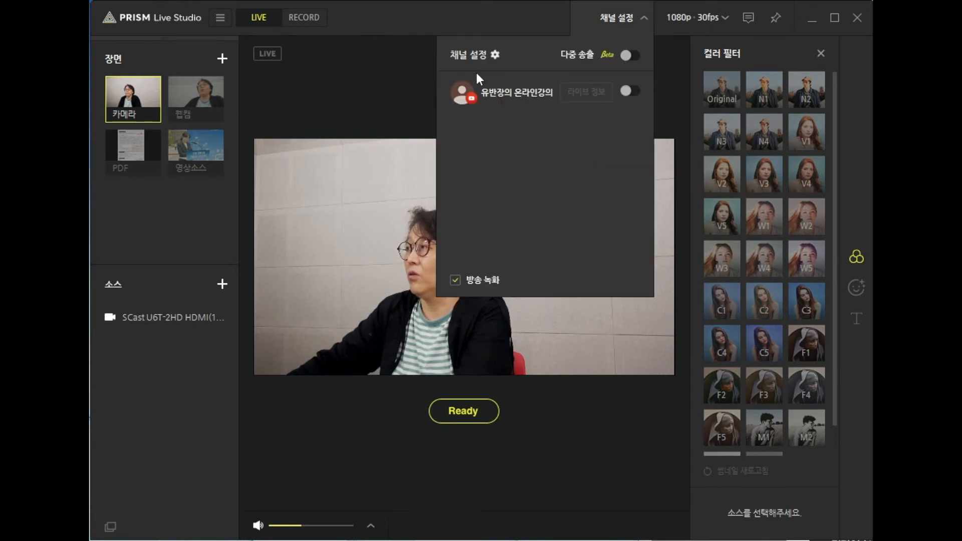
{"action": "left_click", "coordinate": [364, 450]}
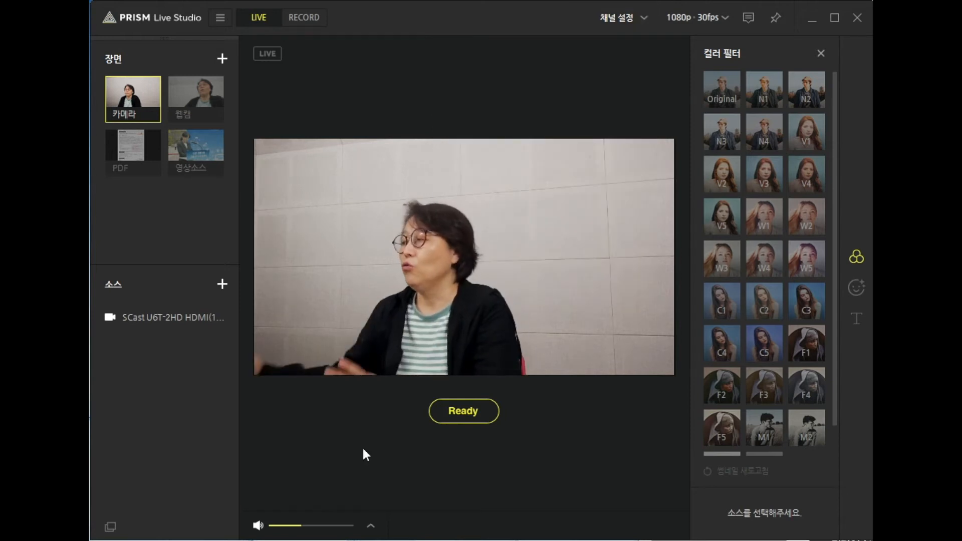
{"action": "key", "text": "alt+Tab"}
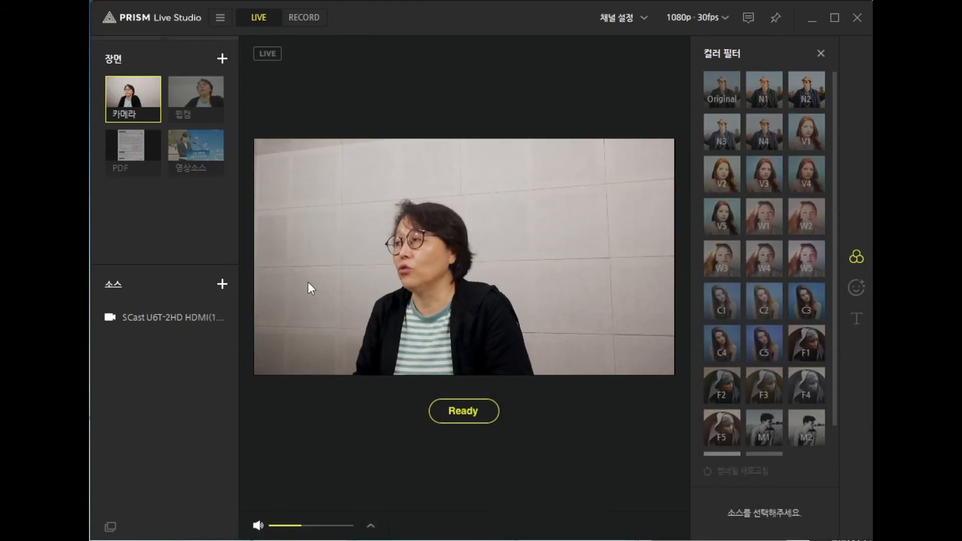
{"action": "left_click", "coordinate": [615, 16]}
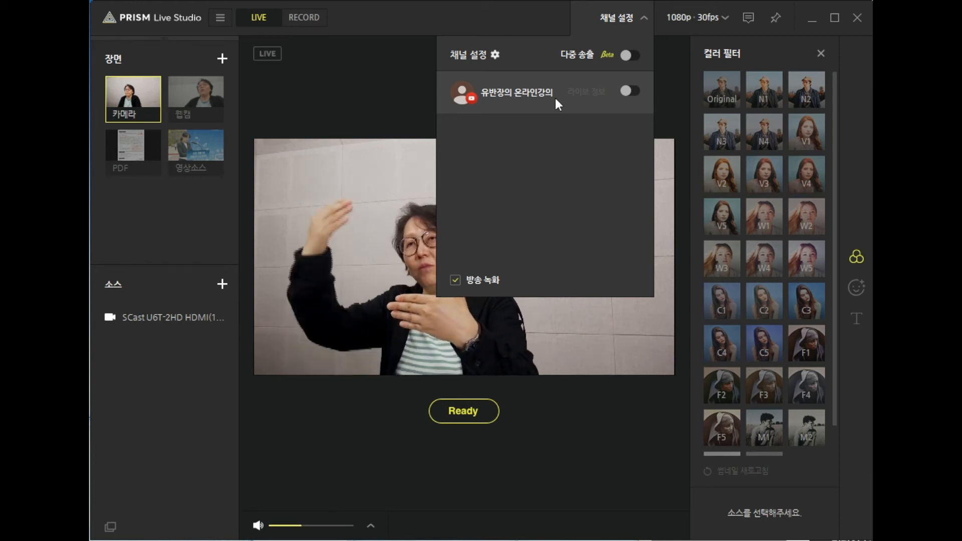
{"action": "left_click", "coordinate": [575, 494]}
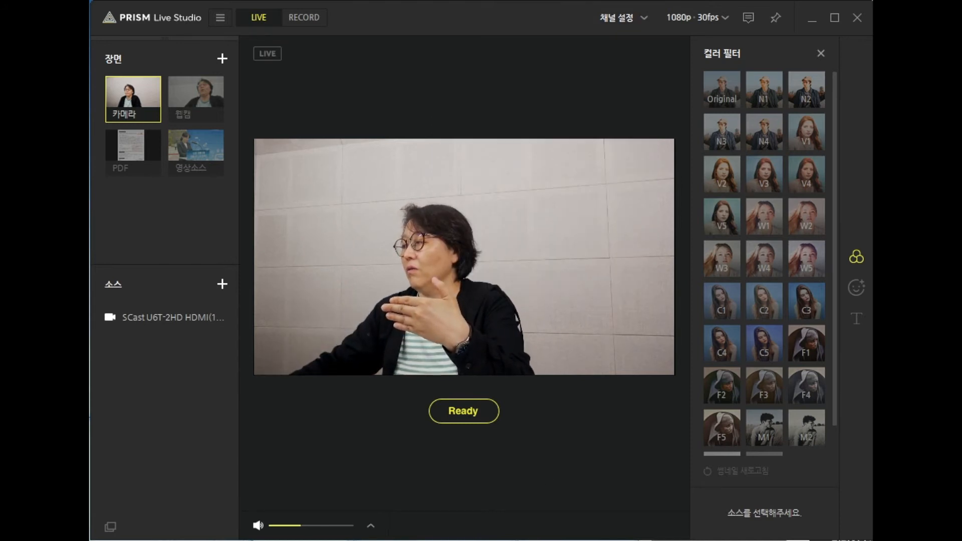
{"action": "left_click", "coordinate": [798, 540]}
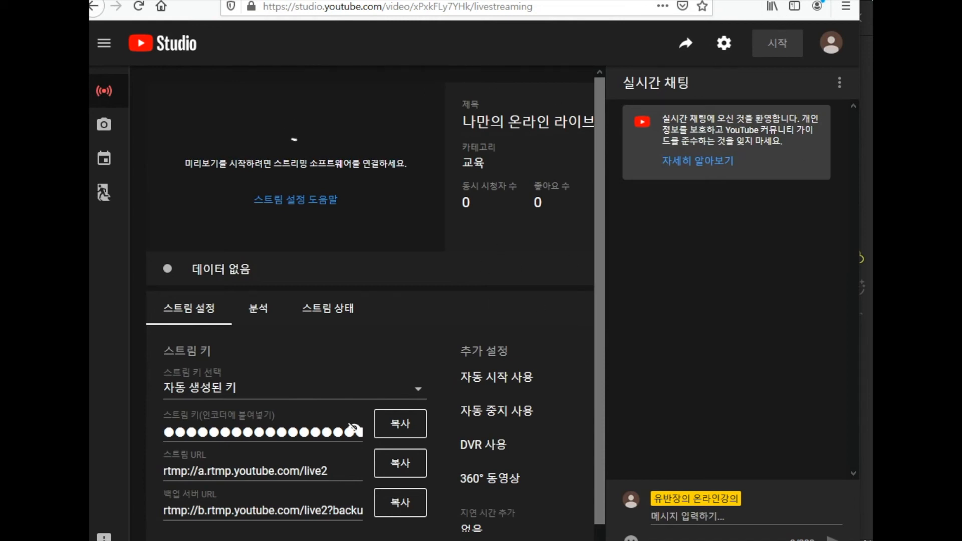
{"action": "left_click", "coordinate": [351, 540]}
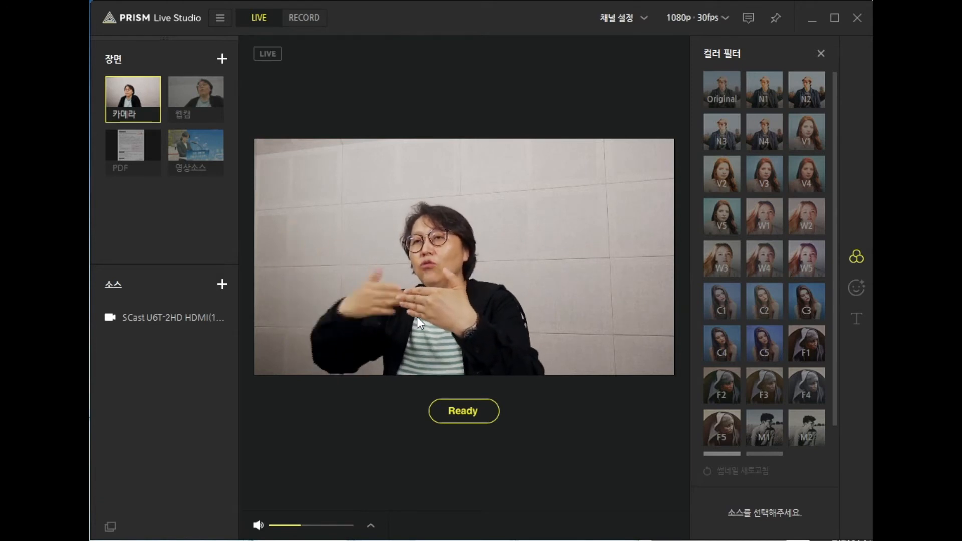
Step: Enable the linked YouTube channel for broadcasting, go live, and start the stream (시작) in YouTube Studio
{"action": "left_click", "coordinate": [622, 23]}
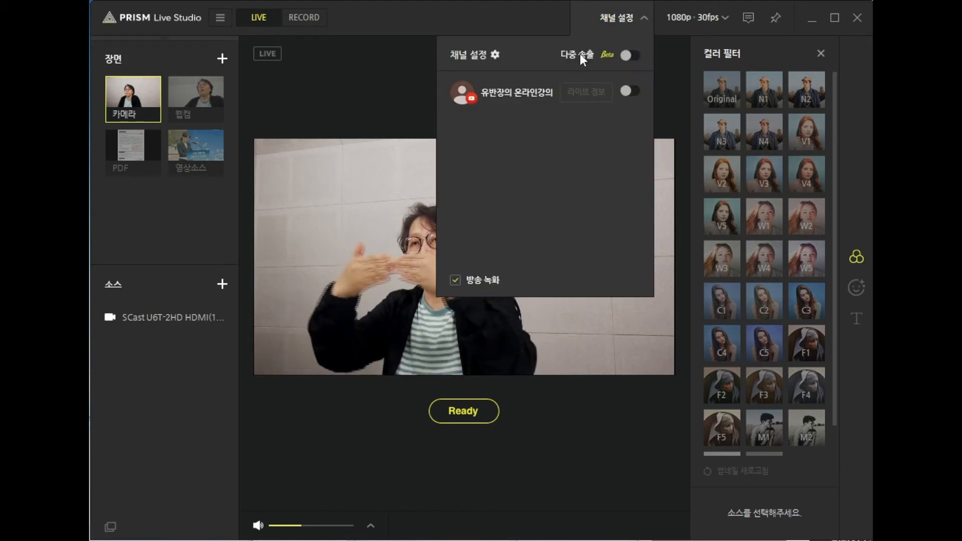
{"action": "left_click", "coordinate": [629, 55]}
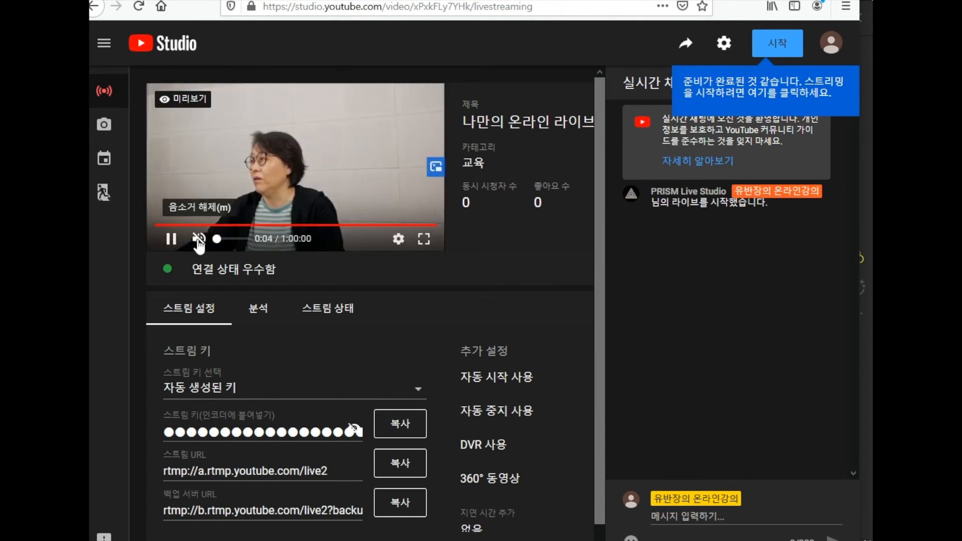
{"action": "left_click", "coordinate": [778, 46]}
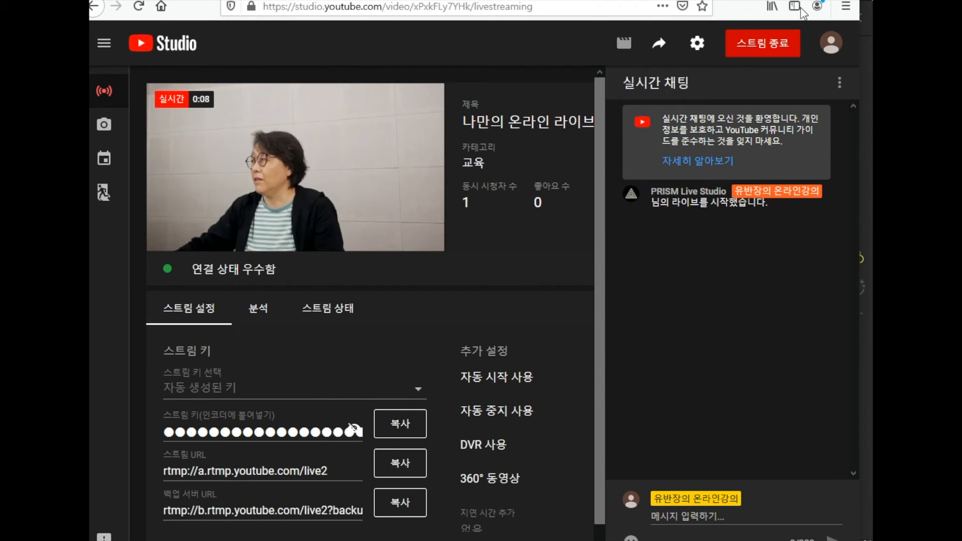
Step: Switch the live broadcast to the 웹캠 scene in PRISM and compare it with the YouTube Studio preview
{"action": "key", "text": "alt+Tab"}
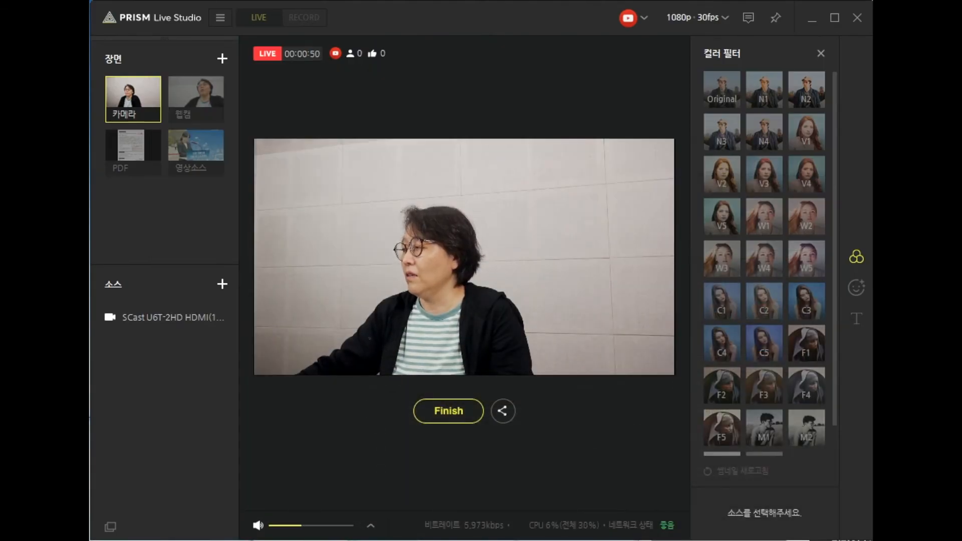
{"action": "key", "text": "alt+Tab"}
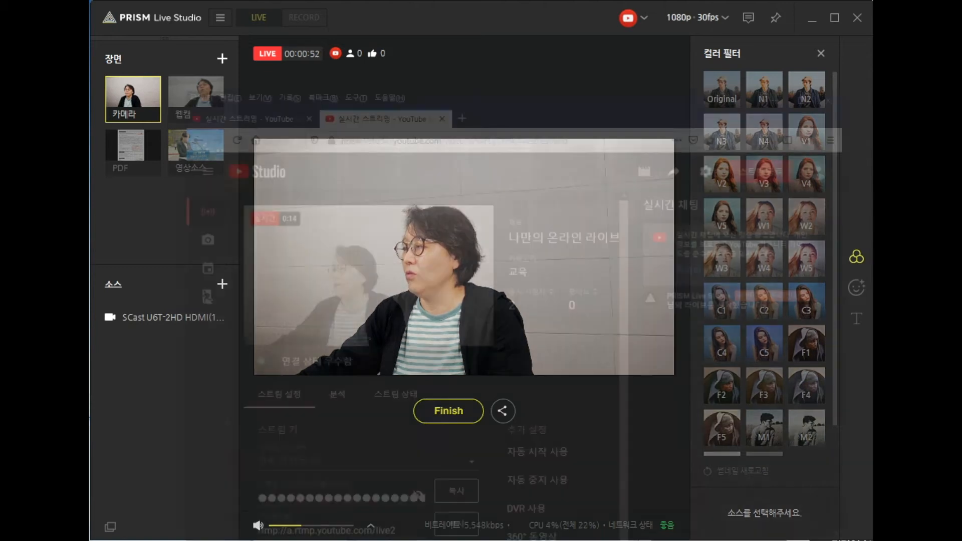
{"action": "key", "text": "alt+Tab"}
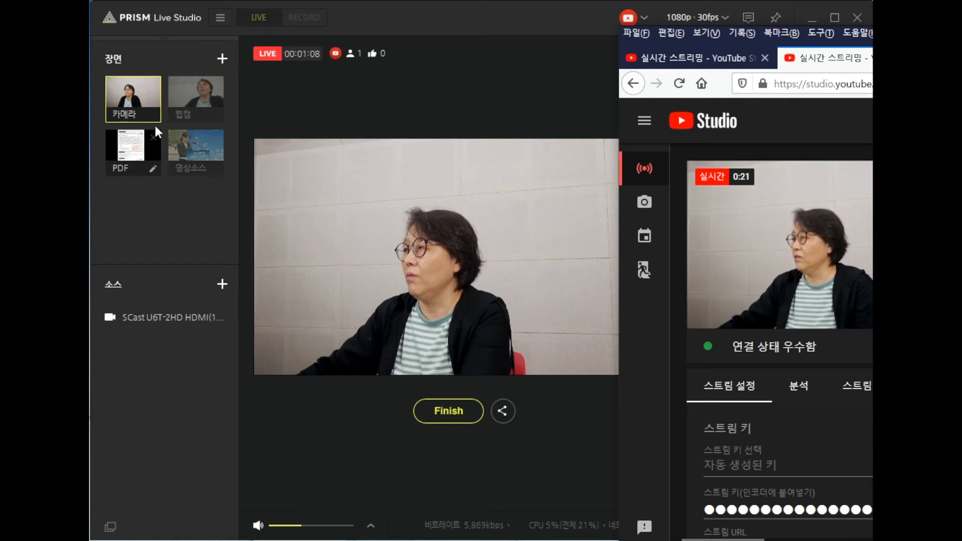
{"action": "left_click", "coordinate": [197, 98]}
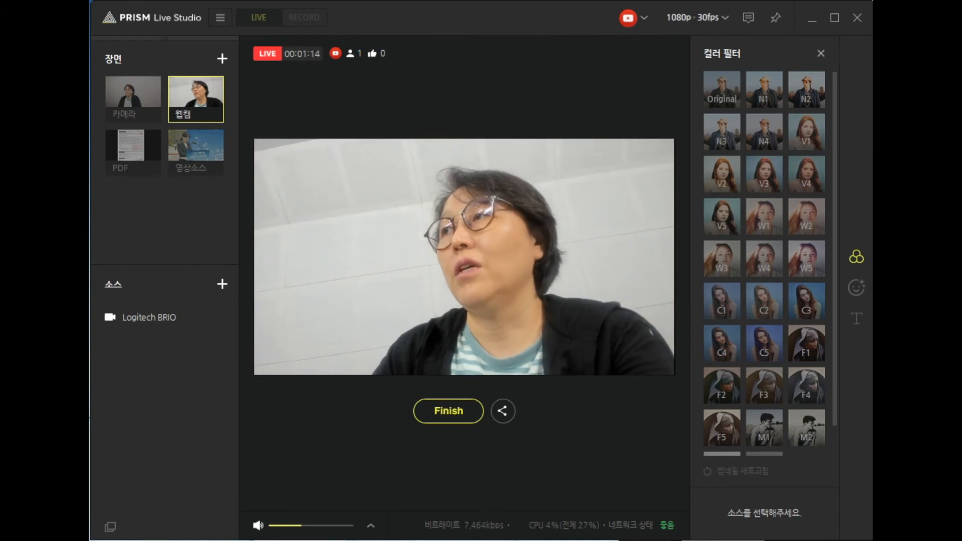
{"action": "key", "text": "alt+Tab"}
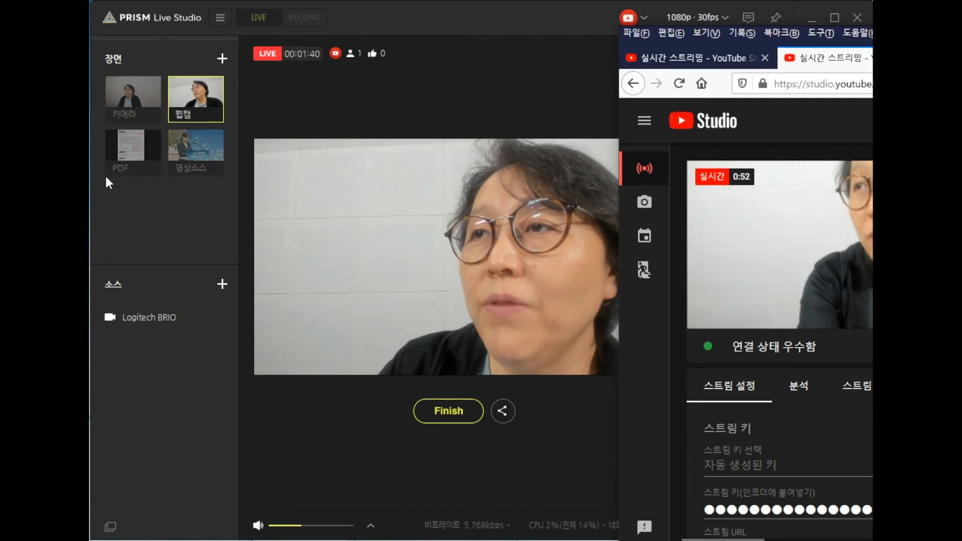
Step: Switch the live broadcast to the PDF scene and reposition the browser window to check the YouTube Studio preview
{"action": "left_click", "coordinate": [144, 144]}
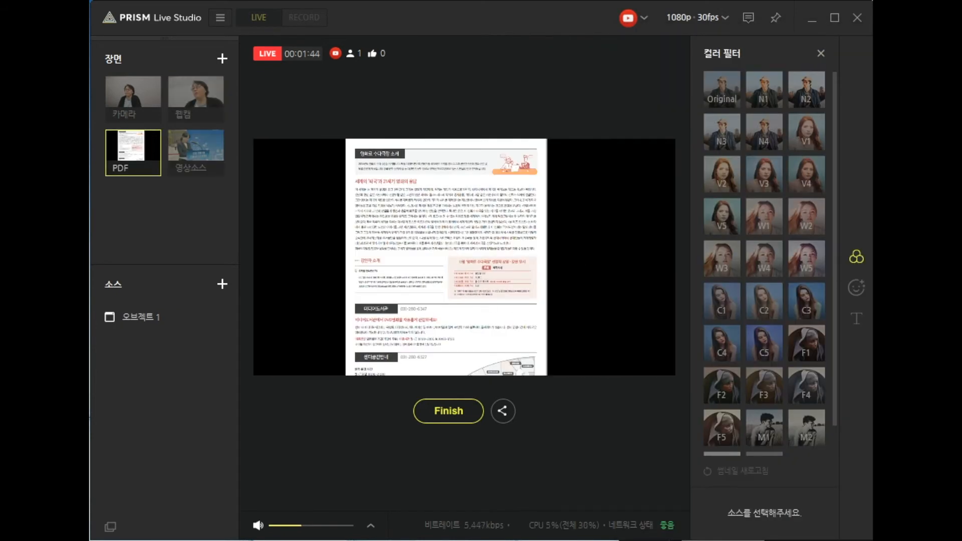
{"action": "key", "text": "alt+Tab"}
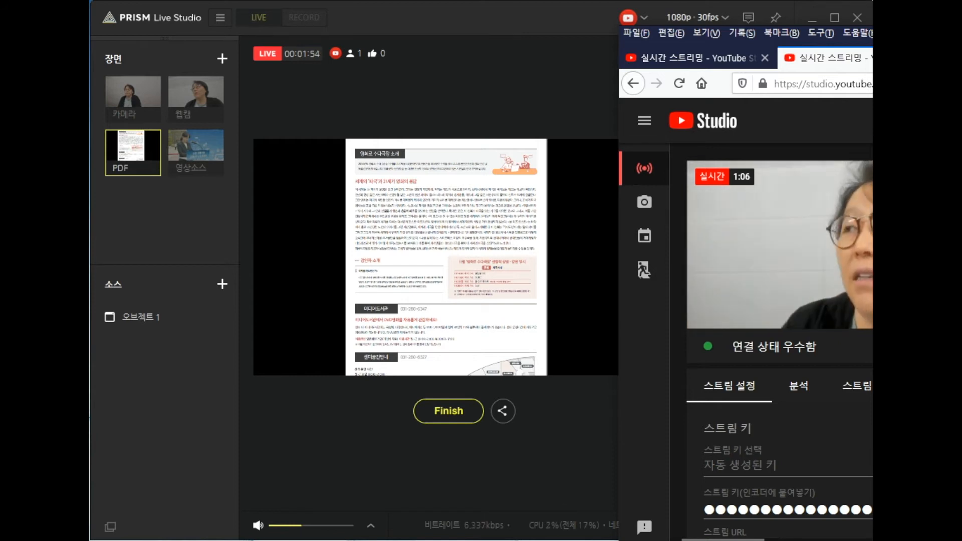
{"action": "left_click_drag", "start_coordinate": [902, 33], "coordinate": [846, 33]}
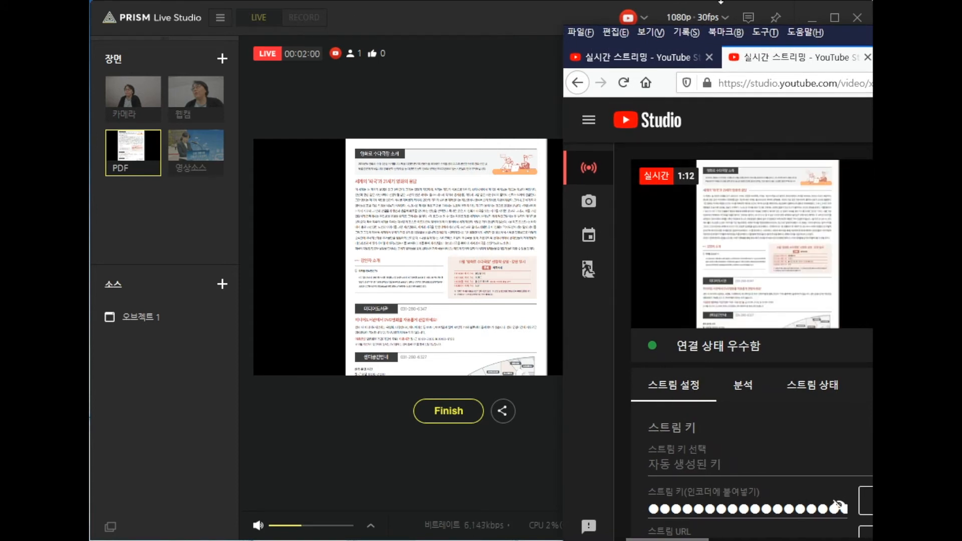
Step: Return the live broadcast to the 카메라 scene
{"action": "left_click", "coordinate": [118, 94]}
{"action": "left_click", "coordinate": [118, 94]}
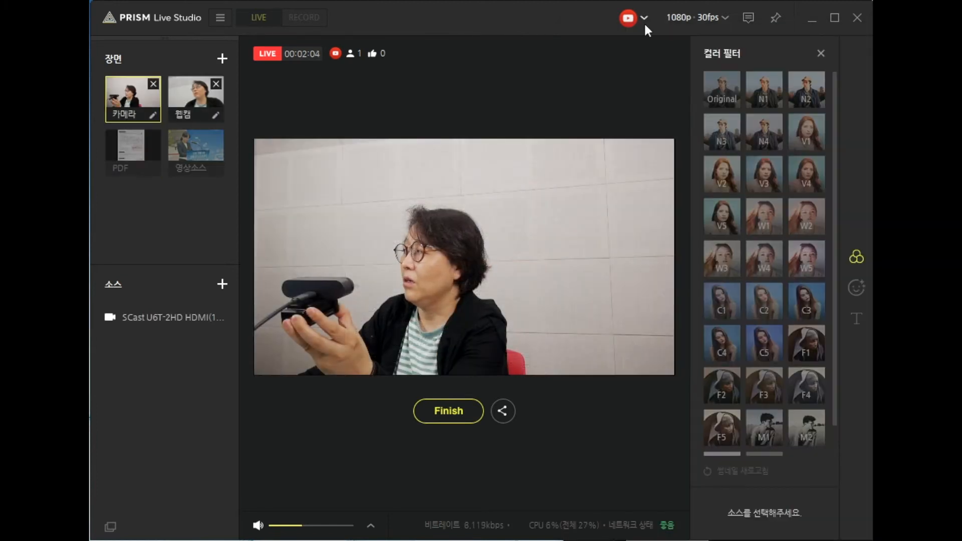
{"action": "key", "text": "alt+Tab"}
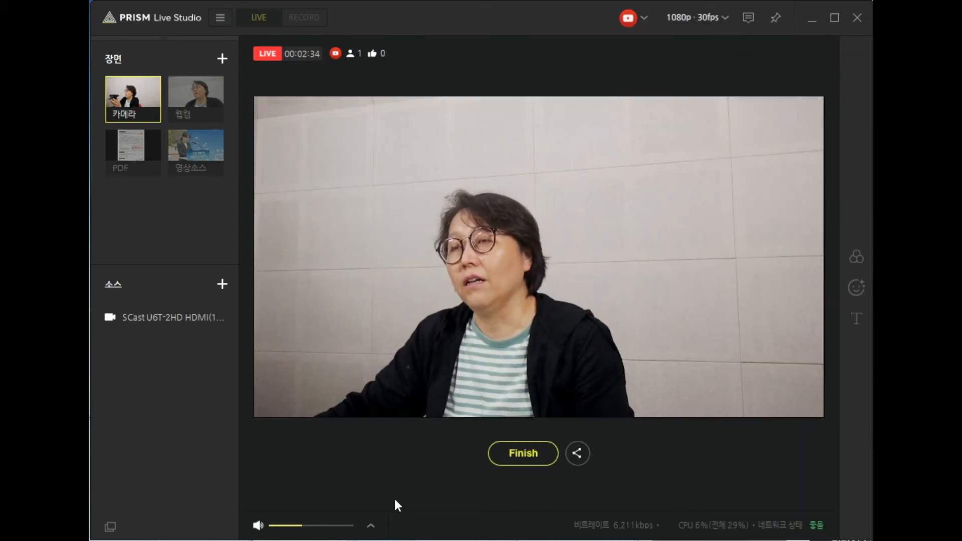
Step: End the live broadcast in PRISM, confirm 라이브 종료, and close the broadcast summary
{"action": "left_click", "coordinate": [520, 454]}
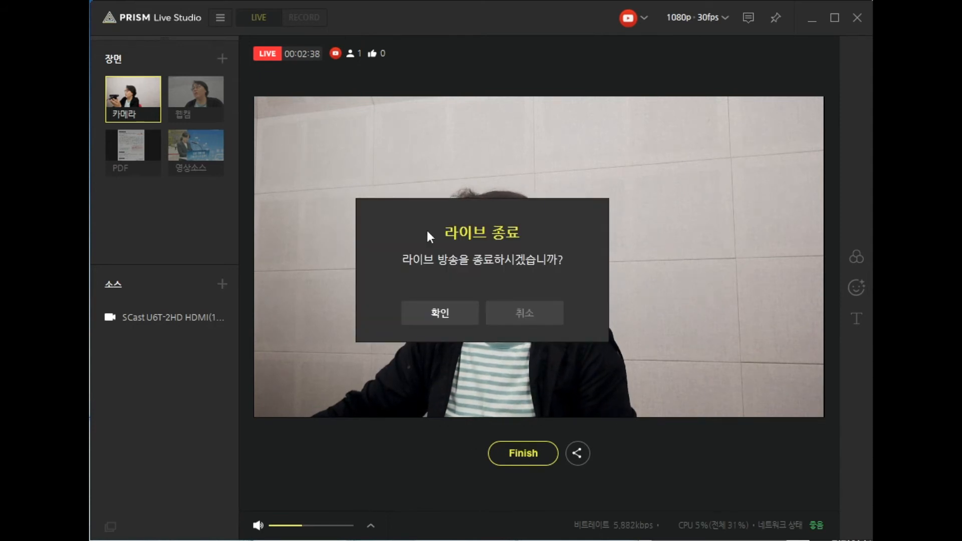
{"action": "left_click", "coordinate": [440, 322]}
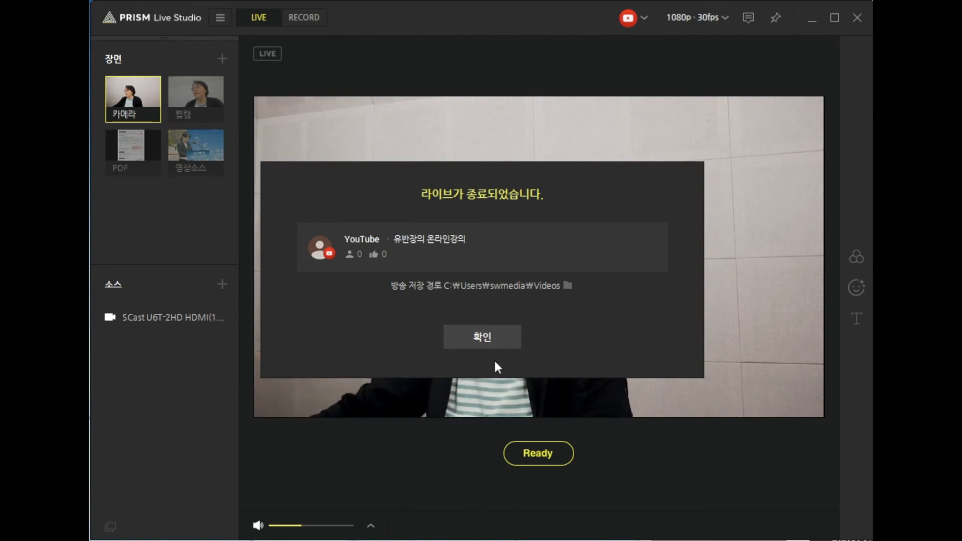
{"action": "left_click", "coordinate": [479, 338]}
Step: Open the PRISM settings and look through the general, channel management (채널 관리) and output (송출 설정) options
{"action": "left_click", "coordinate": [219, 18]}
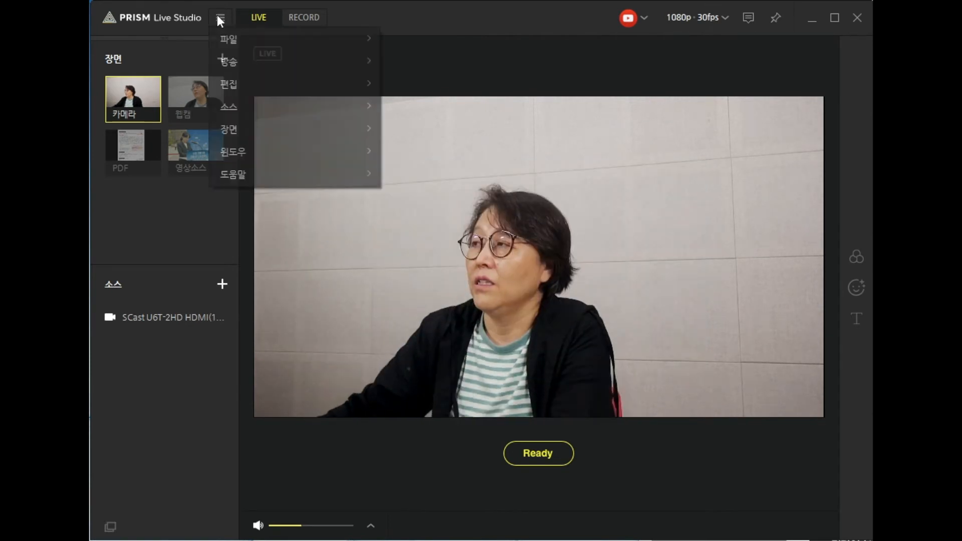
{"action": "mouse_move", "coordinate": [242, 39]}
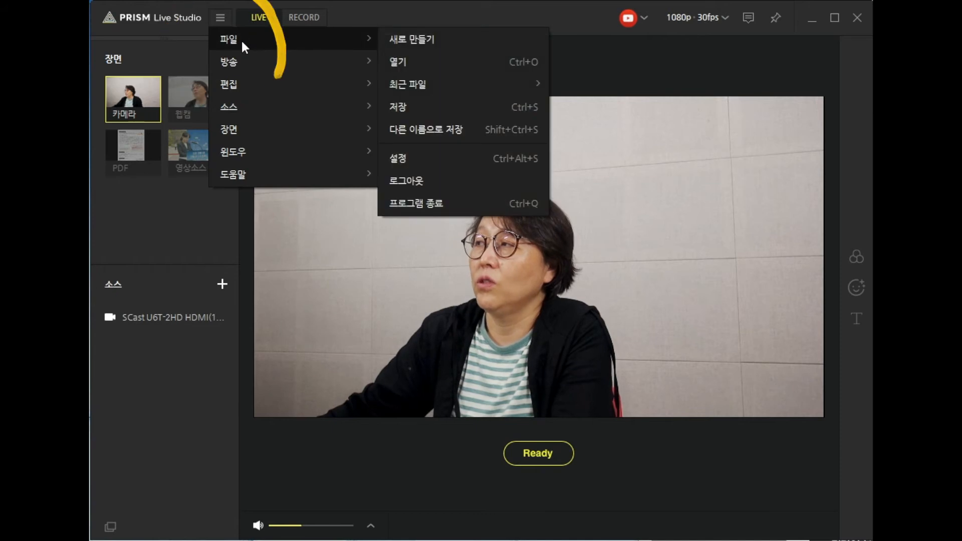
{"action": "left_click", "coordinate": [393, 159]}
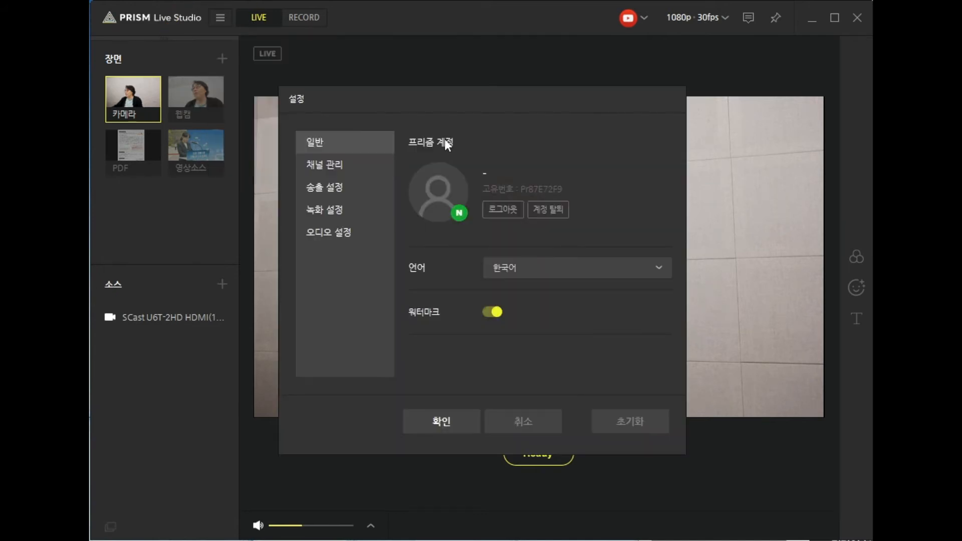
{"action": "left_click", "coordinate": [328, 164]}
{"action": "left_click", "coordinate": [329, 187]}
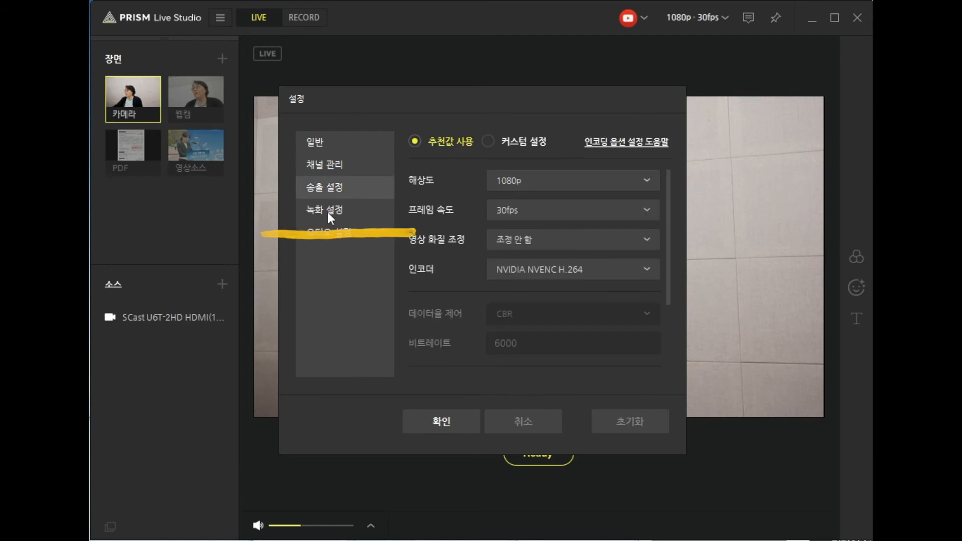
Step: Examine the recording settings (녹화 설정), including the save path, file size, format, resolution, encoder and bitrate
{"action": "left_click", "coordinate": [326, 210]}
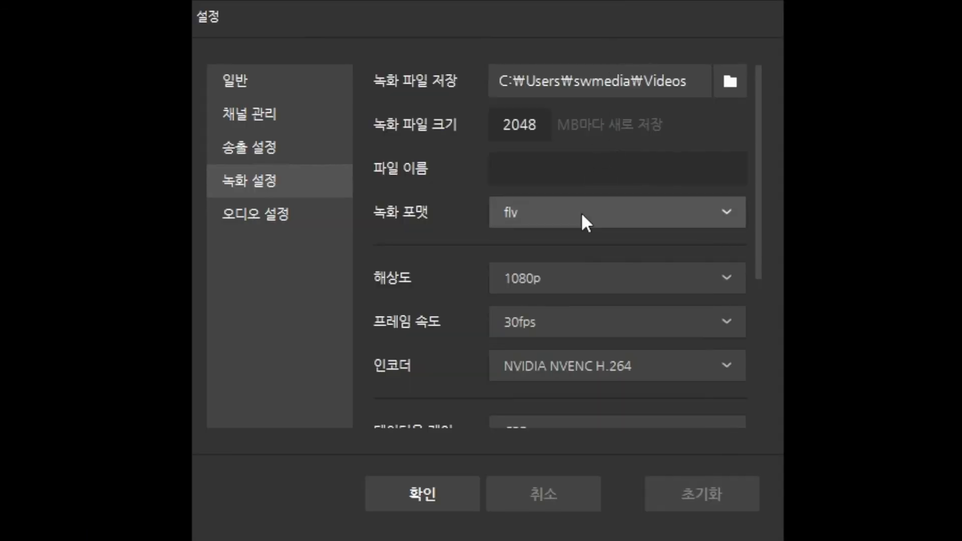
{"action": "scroll", "coordinate": [593, 306], "scroll_direction": "down", "scroll_amount": 3}
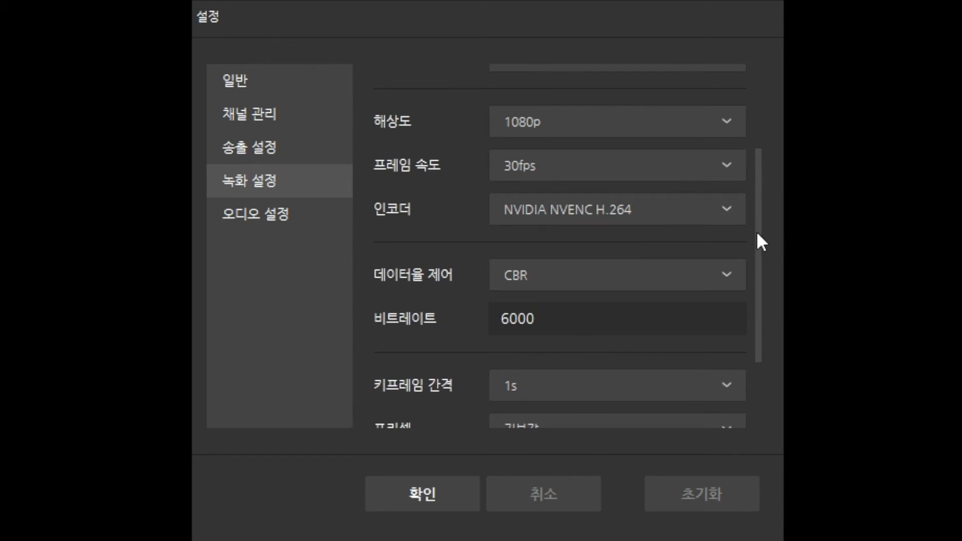
{"action": "left_click_drag", "start_coordinate": [757, 234], "coordinate": [769, 109]}
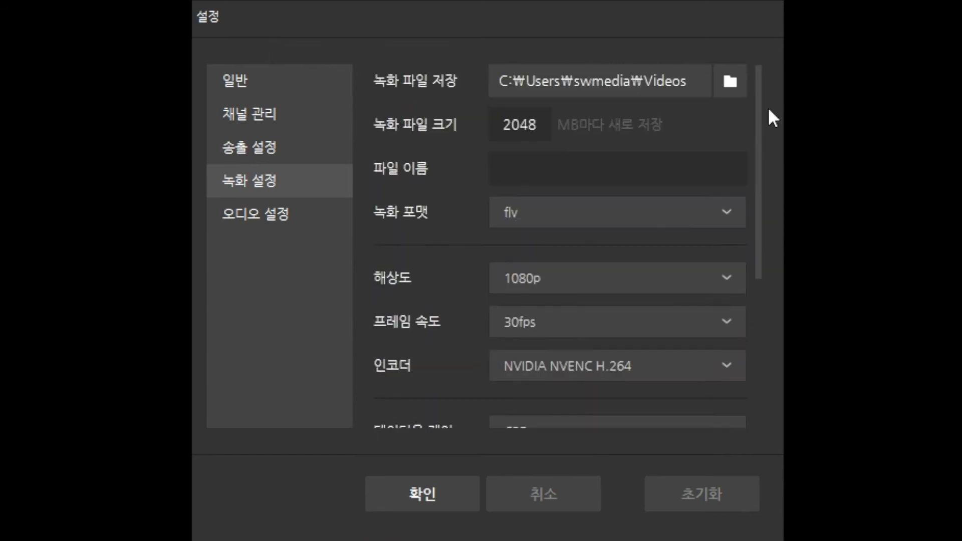
Step: Set the recording save location to the swmedia user folder and the recording format (녹화 포맷) to mp4
{"action": "left_click", "coordinate": [732, 80]}
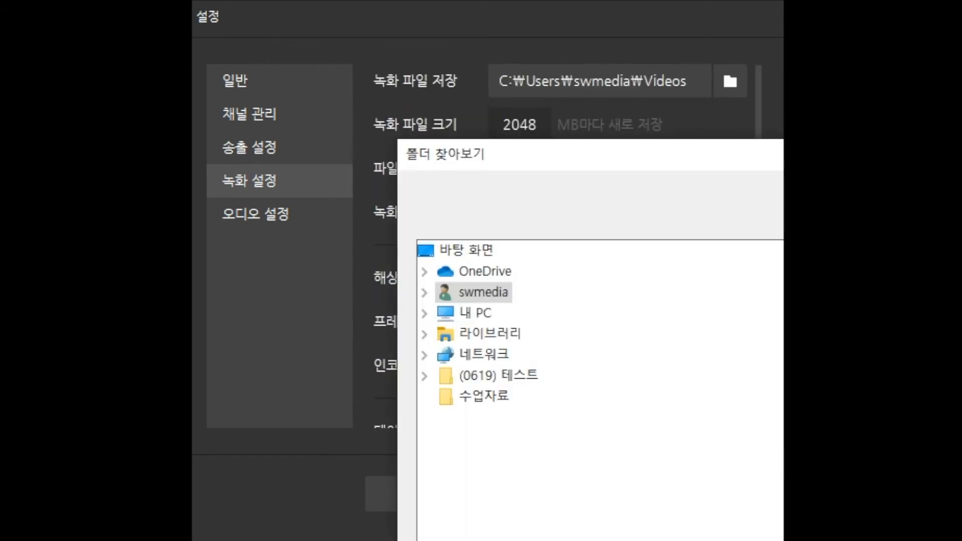
{"action": "key", "text": "Return"}
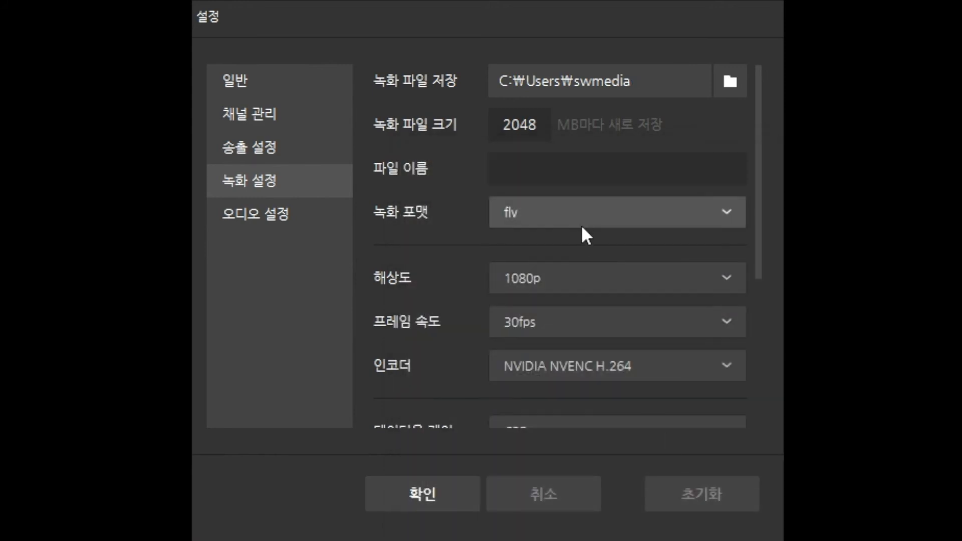
{"action": "left_click", "coordinate": [581, 209]}
{"action": "left_click", "coordinate": [511, 245]}
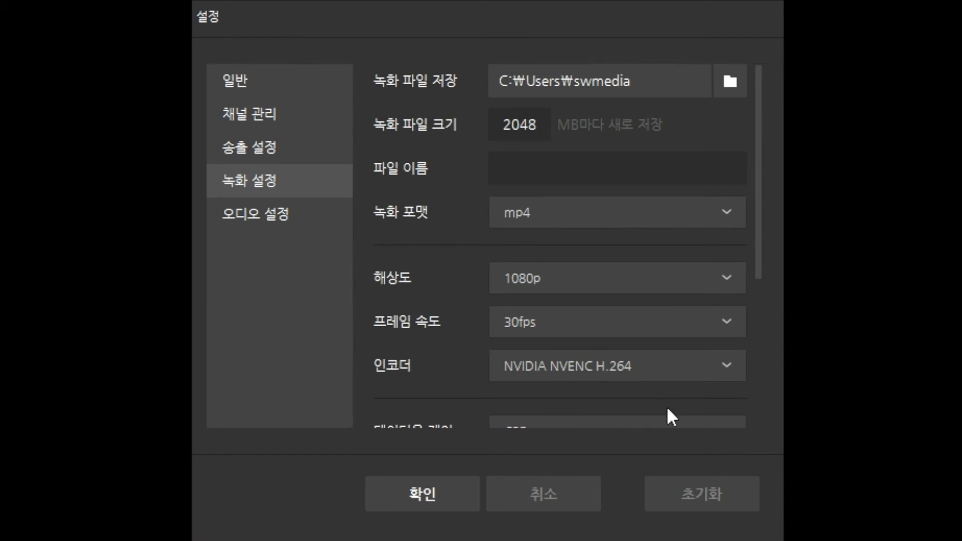
Step: Set the recording rate control (데이터율 제어) to VBR, look over the remaining encoder options and save the settings
{"action": "scroll", "coordinate": [665, 386], "scroll_direction": "down", "scroll_amount": 3}
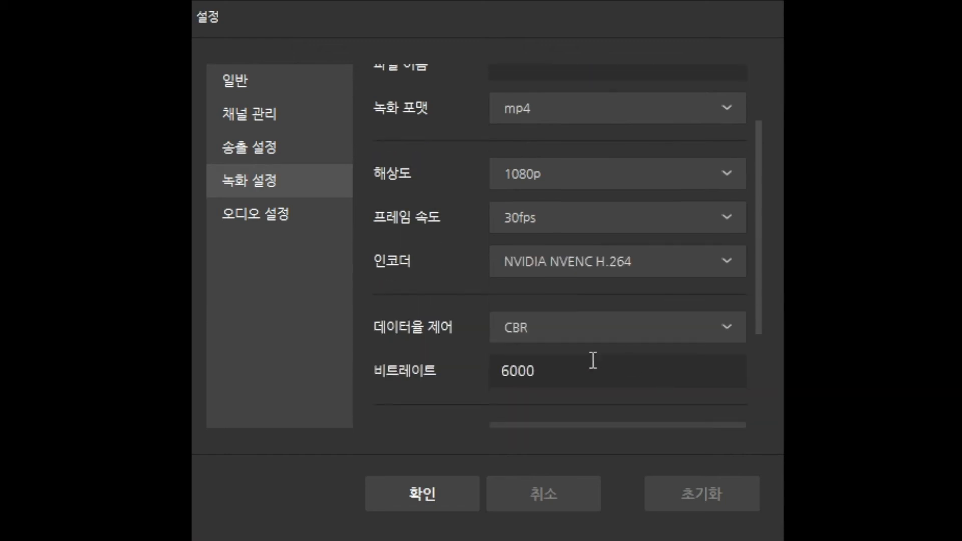
{"action": "left_click", "coordinate": [591, 335]}
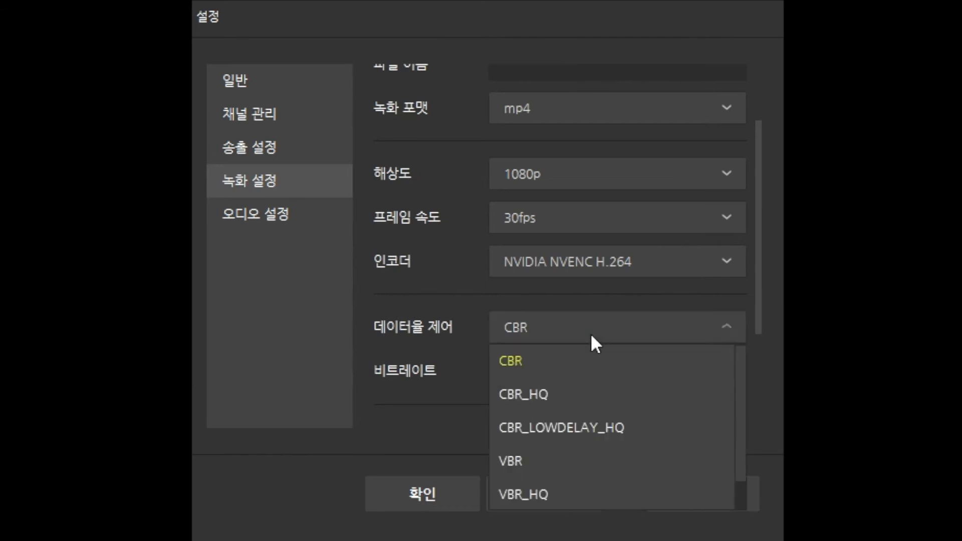
{"action": "left_click", "coordinate": [567, 472]}
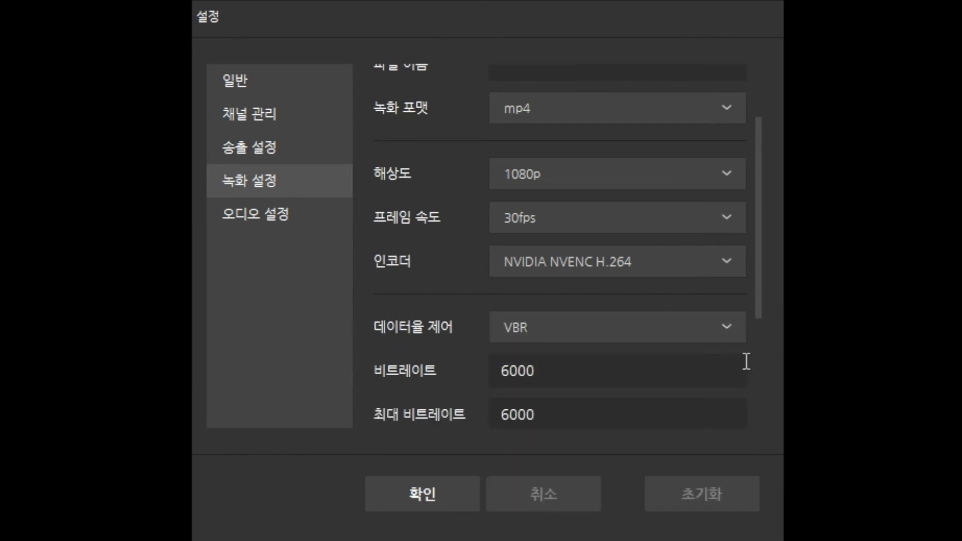
{"action": "left_click_drag", "start_coordinate": [756, 310], "coordinate": [745, 440]}
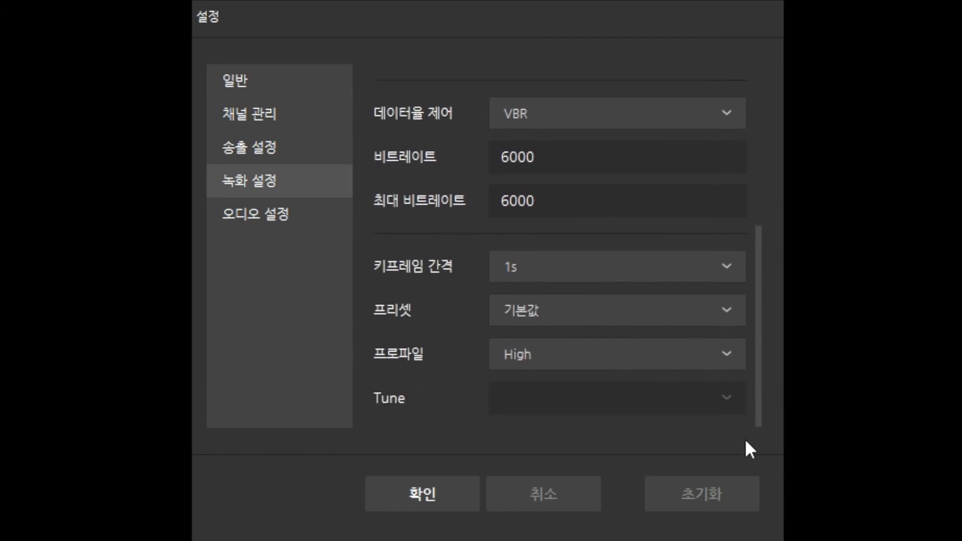
{"action": "left_click", "coordinate": [407, 489]}
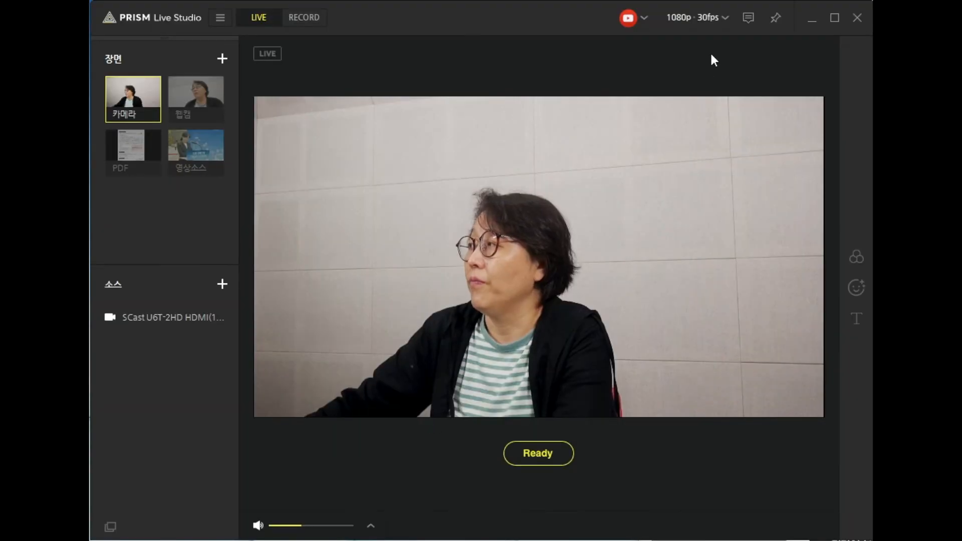
Step: Check the linked channel's broadcast options, and start recording the 카메라 scene in RECORD mode
{"action": "left_click", "coordinate": [644, 18]}
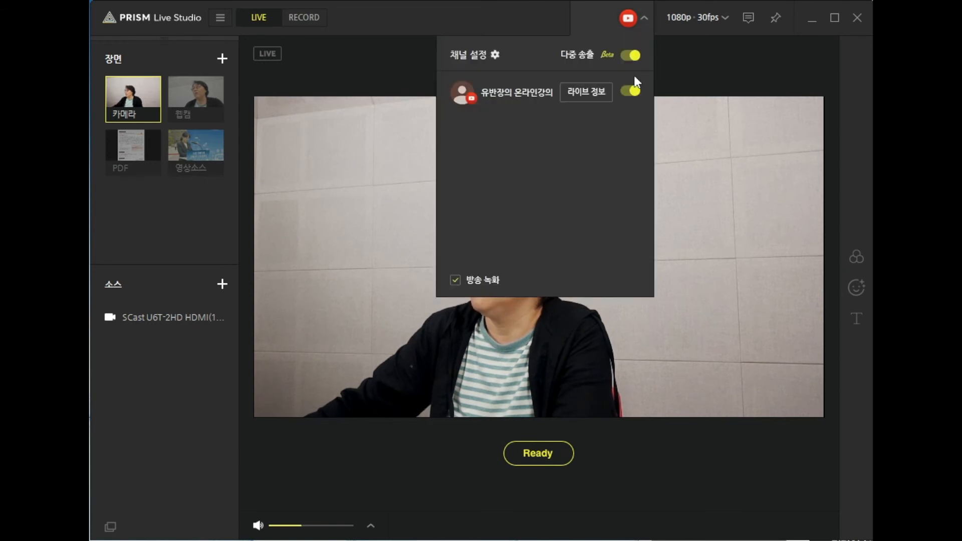
{"action": "left_click", "coordinate": [726, 61]}
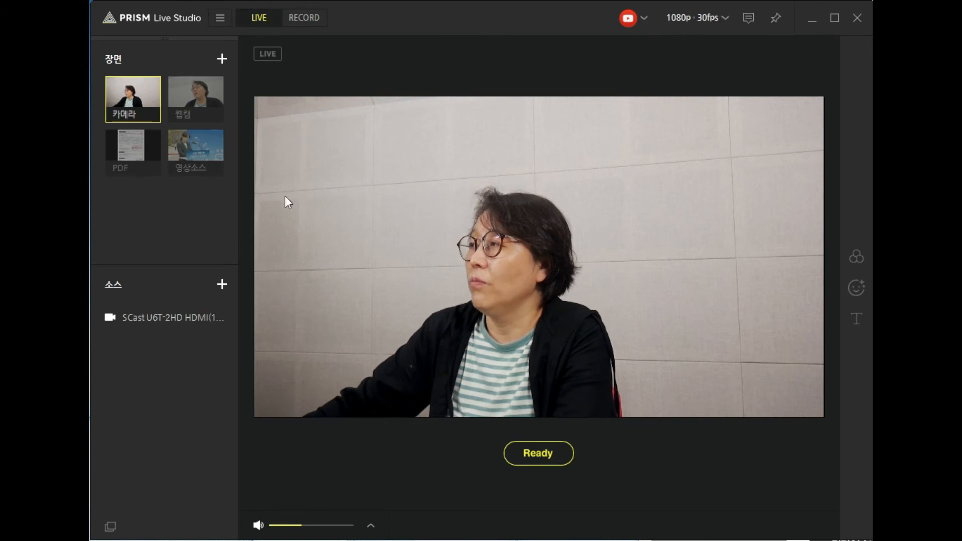
{"action": "left_click", "coordinate": [302, 18]}
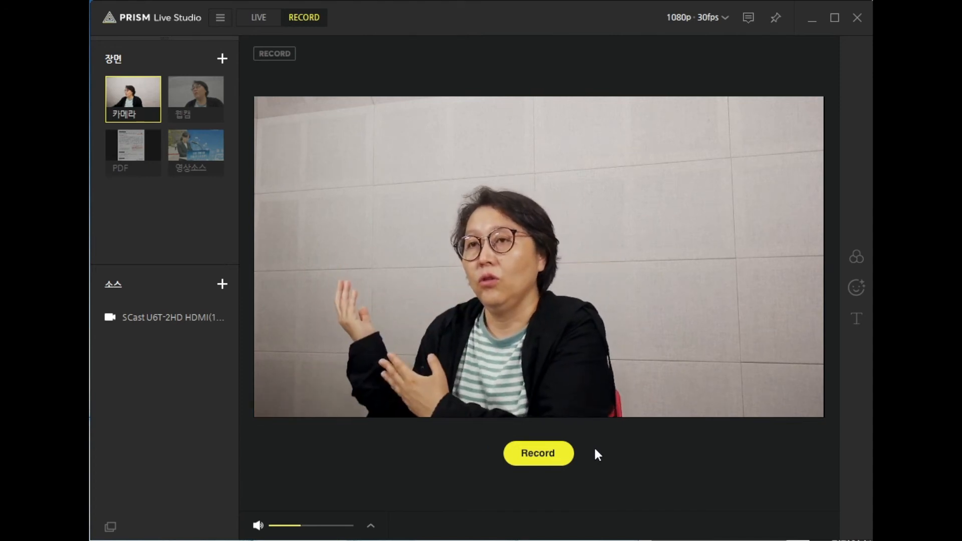
{"action": "left_click", "coordinate": [527, 453]}
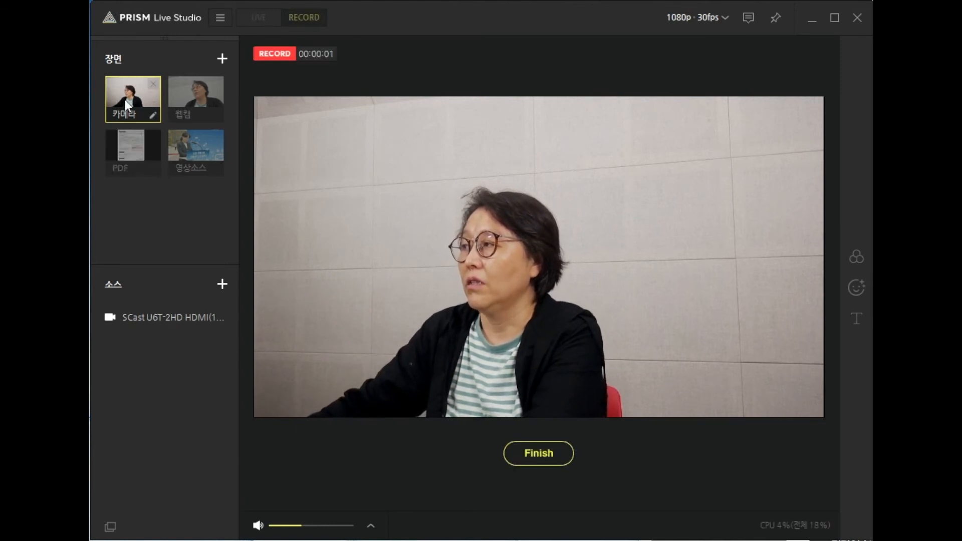
Step: Take the recording through the PDF and 웹캠 scenes, scrolling the PDF document and moving its reader window off the preview
{"action": "left_click", "coordinate": [130, 154]}
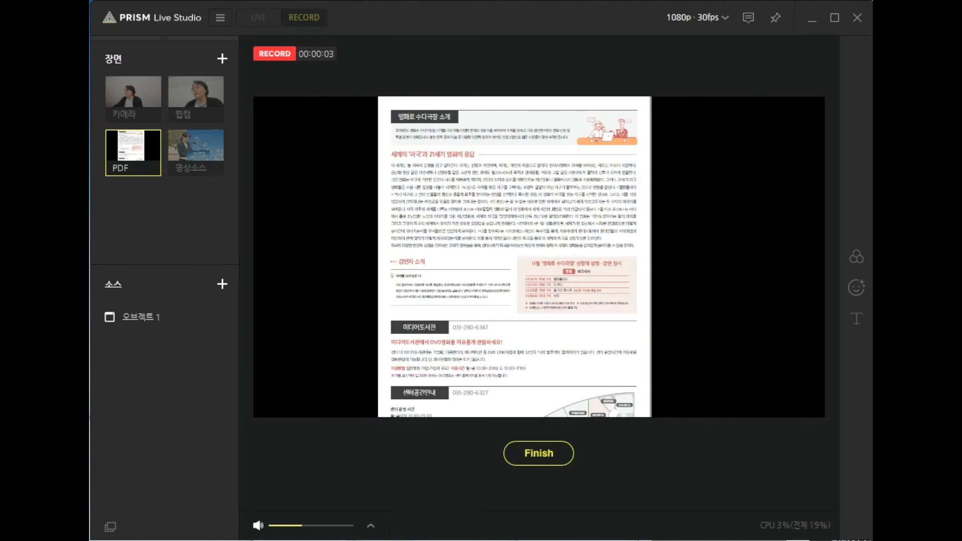
{"action": "scroll", "coordinate": [802, 280], "scroll_direction": "down", "scroll_amount": 5}
{"action": "left_click", "coordinate": [187, 95]}
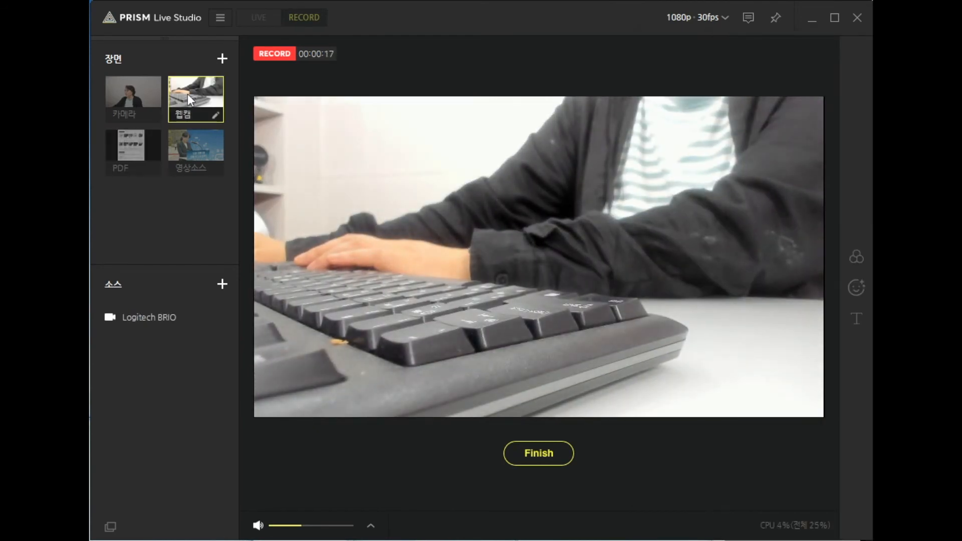
{"action": "key", "text": "alt+Tab"}
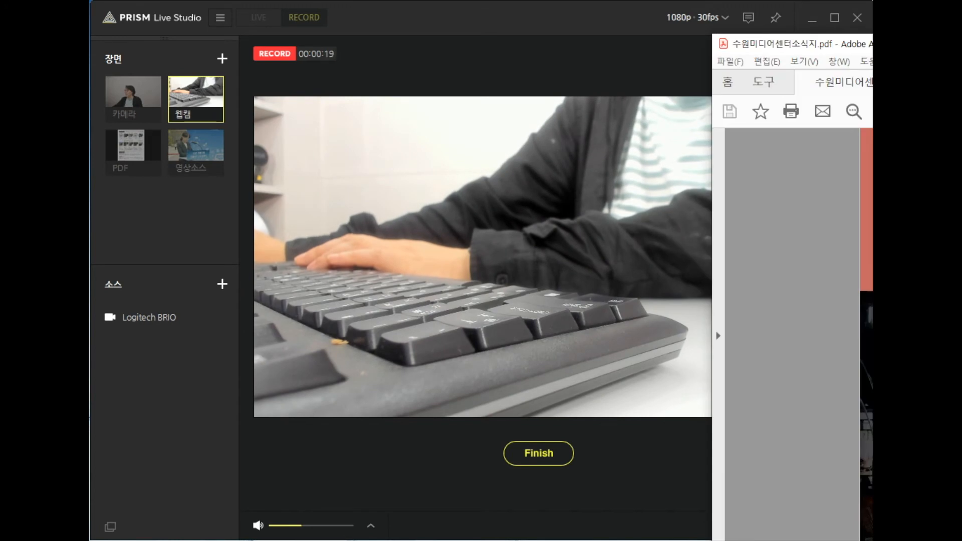
{"action": "left_click_drag", "start_coordinate": [778, 461], "coordinate": [848, 457]}
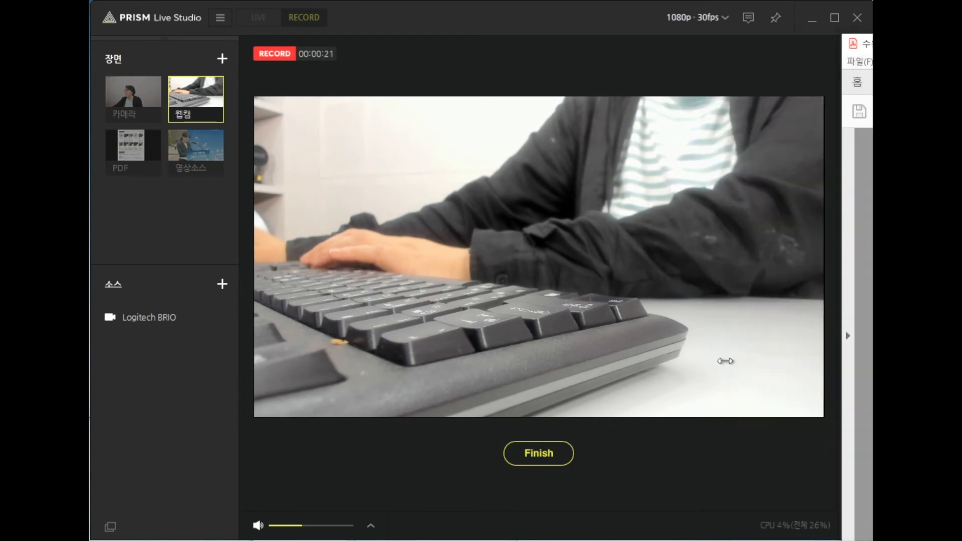
Step: Switch the recording to the 영상소스 scene and play its 자율주행모빌리티.mp4 source
{"action": "left_click", "coordinate": [205, 146]}
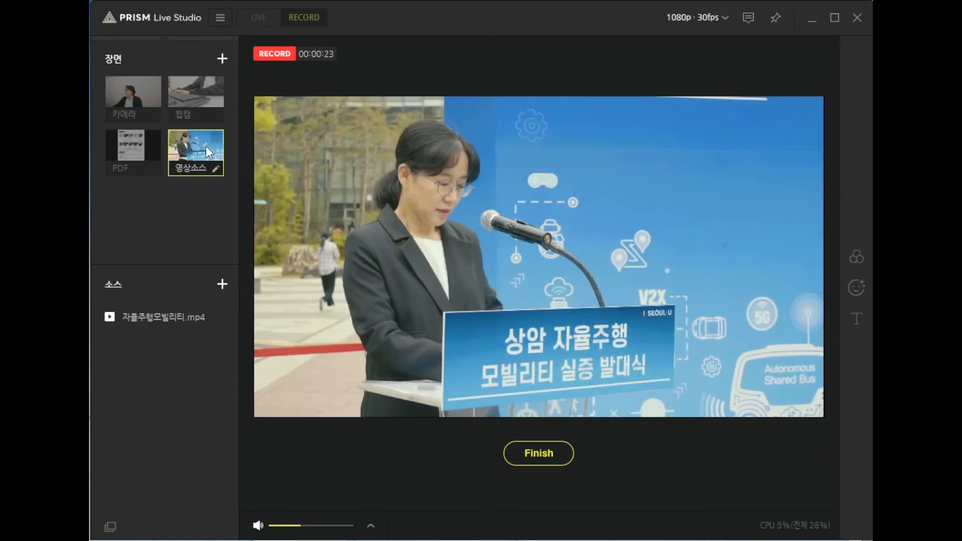
{"action": "left_click", "coordinate": [148, 317]}
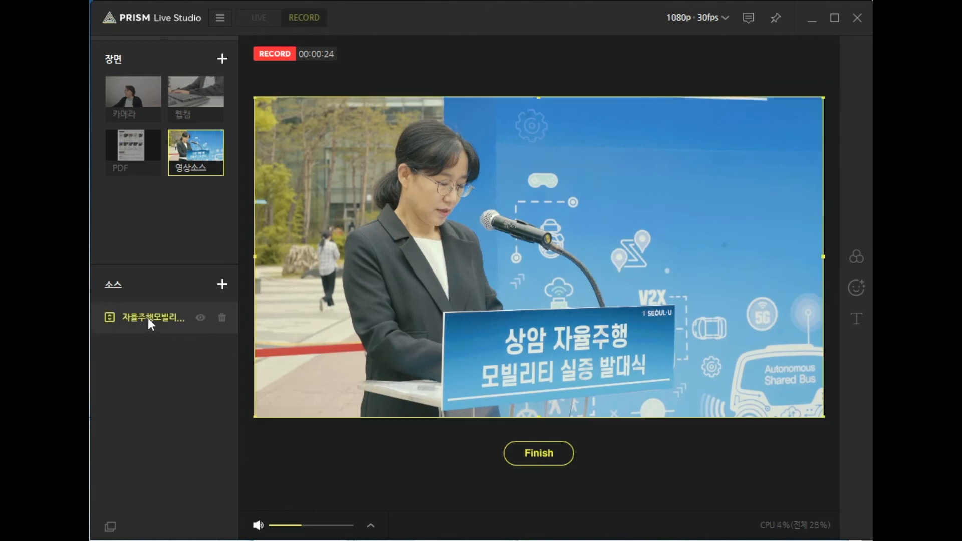
{"action": "left_click", "coordinate": [262, 429]}
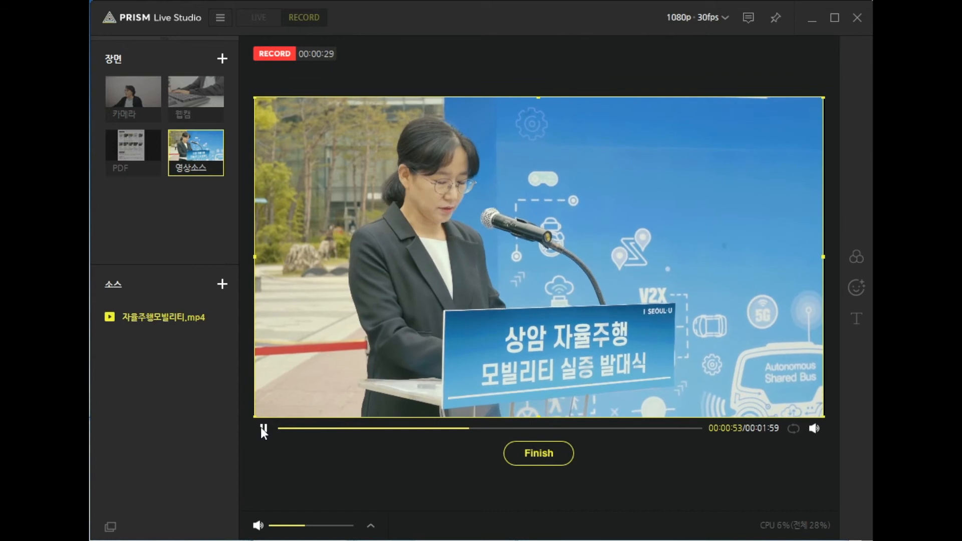
Step: Return the recording to the 카메라 scene, then finish it and confirm 녹화 종료
{"action": "left_click", "coordinate": [130, 92]}
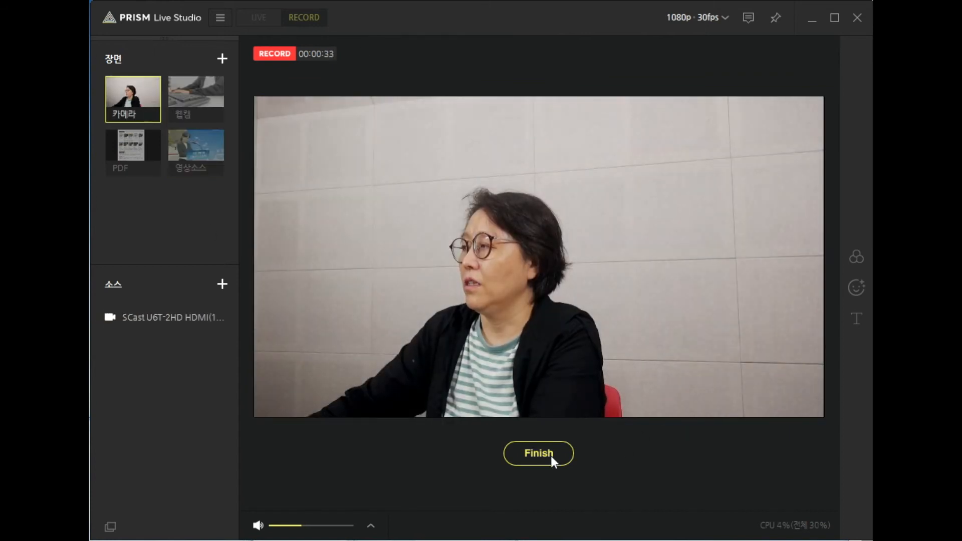
{"action": "left_click", "coordinate": [551, 457]}
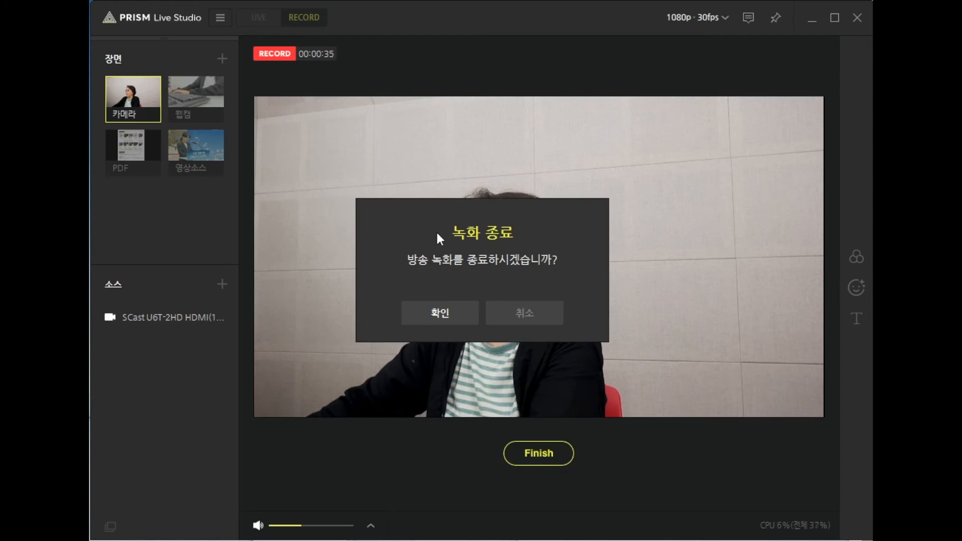
{"action": "left_click", "coordinate": [440, 312]}
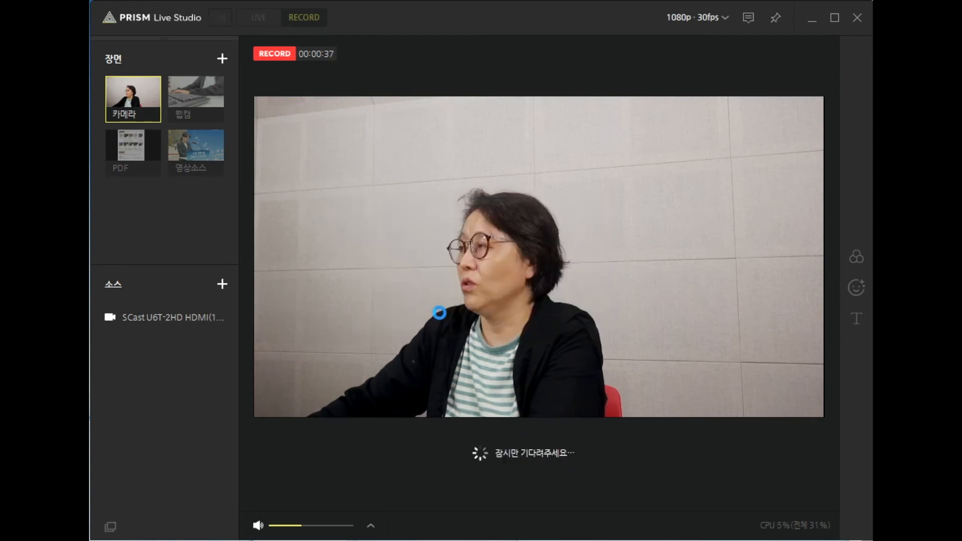
{"action": "left_click", "coordinate": [494, 300]}
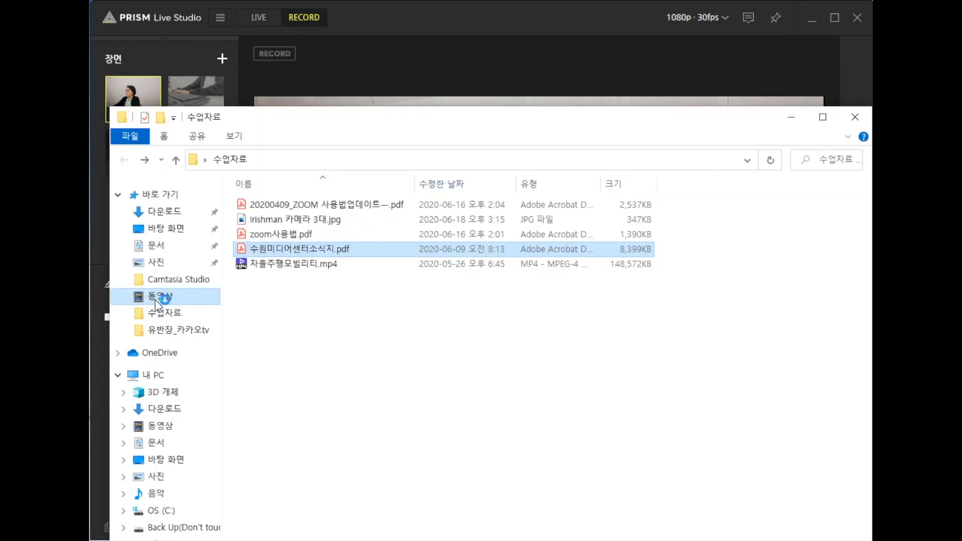
Step: Open 20200630-155753.flv from the 동영상 folder with 팟플레이어(64 비트)
{"action": "left_click", "coordinate": [160, 296]}
{"action": "left_click", "coordinate": [287, 244]}
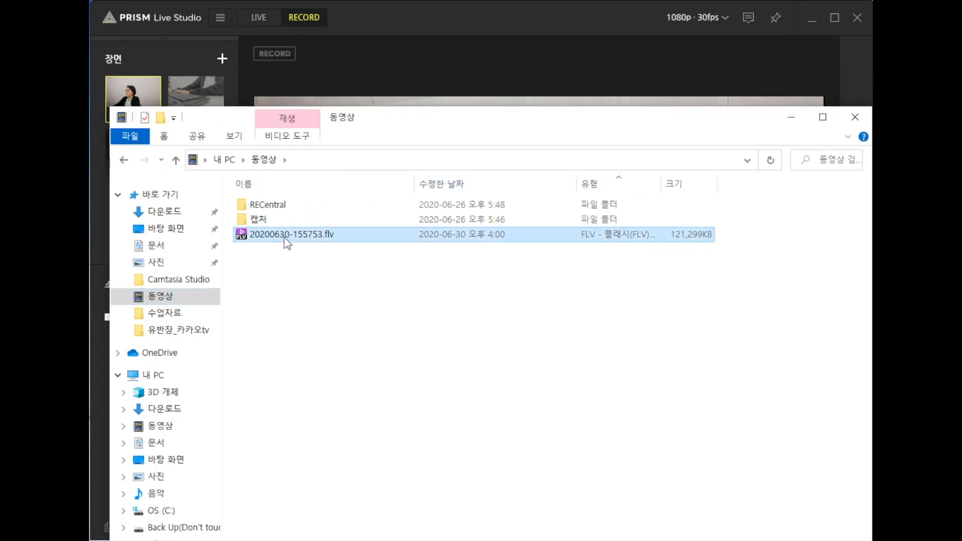
{"action": "right_click", "coordinate": [284, 237]}
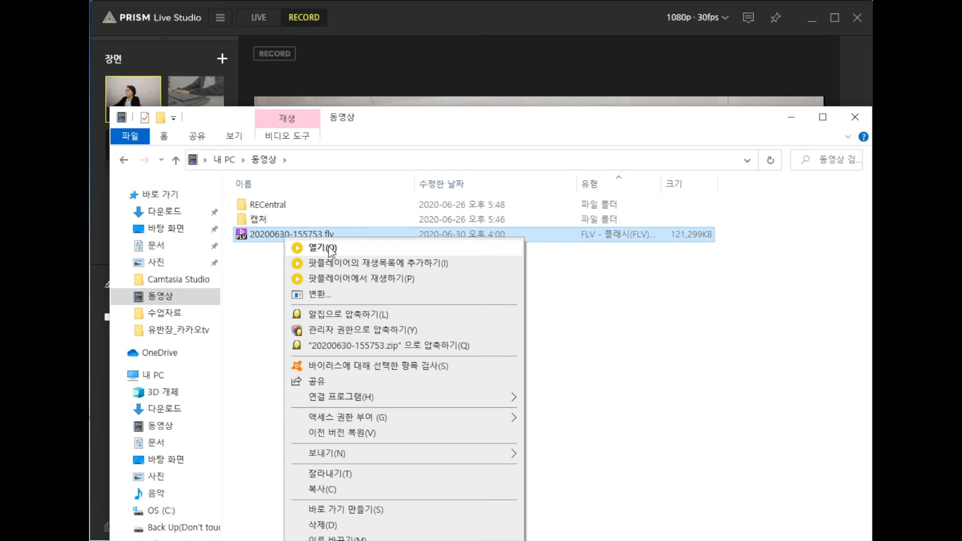
{"action": "mouse_move", "coordinate": [368, 397]}
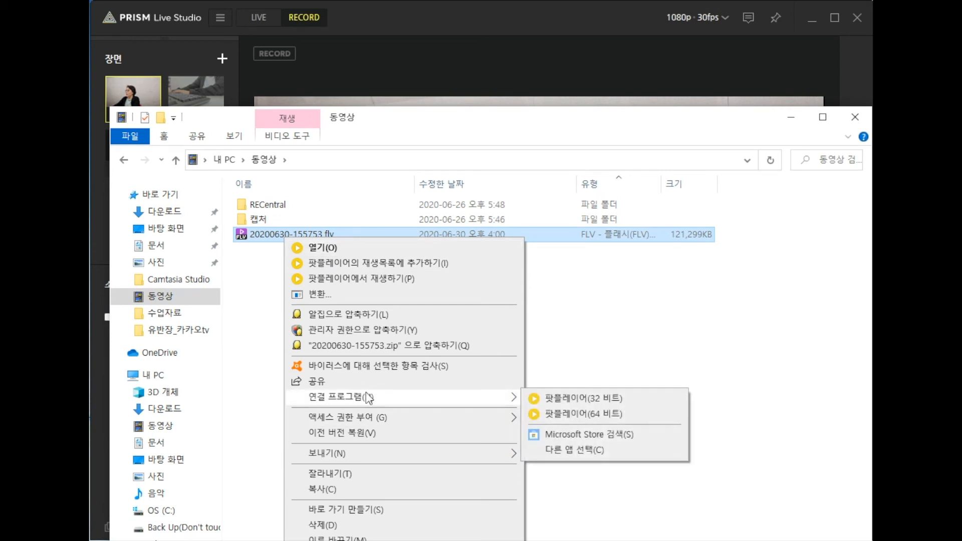
{"action": "left_click", "coordinate": [561, 413]}
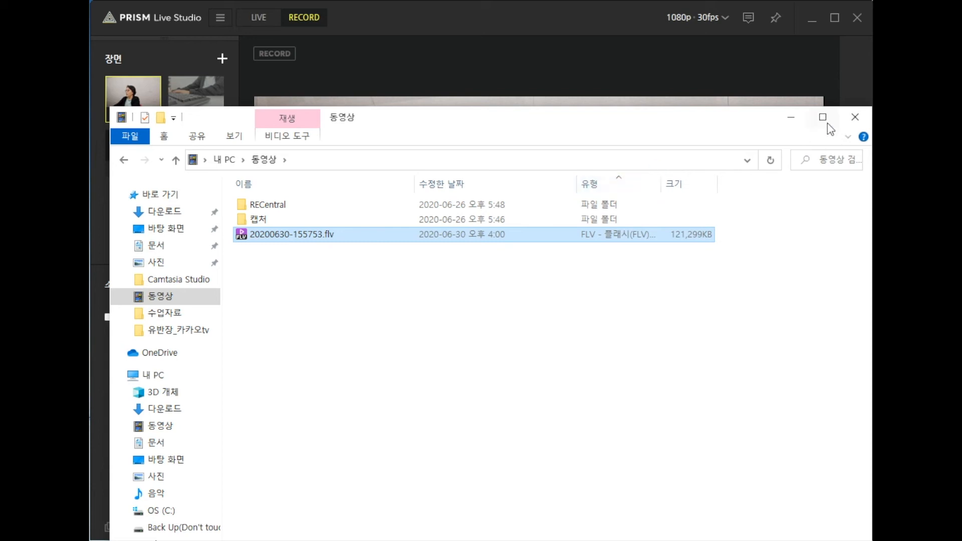
Step: Clear the view for the video player by minimizing the folder window and closing the player's 방송하기 panel
{"action": "left_click", "coordinate": [791, 118]}
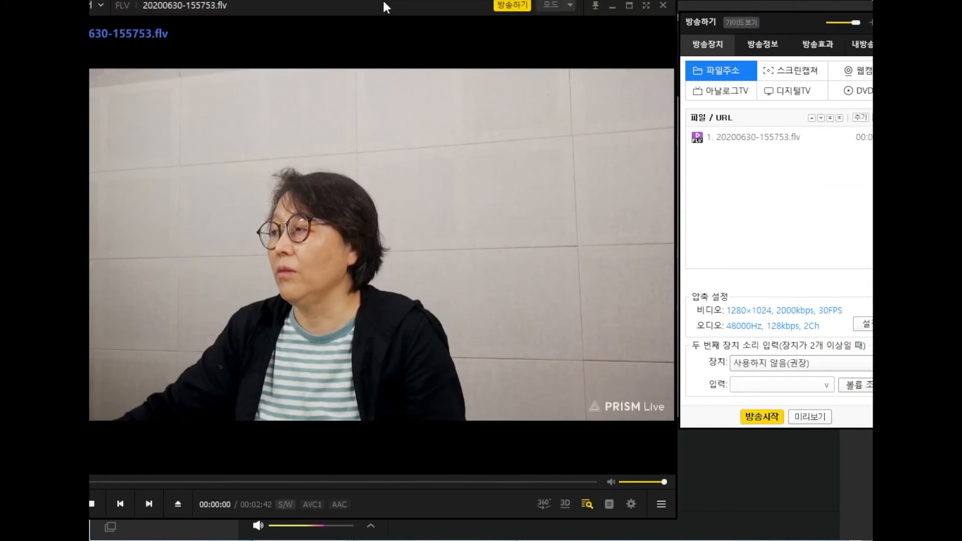
{"action": "left_click_drag", "start_coordinate": [383, 1], "coordinate": [439, 20]}
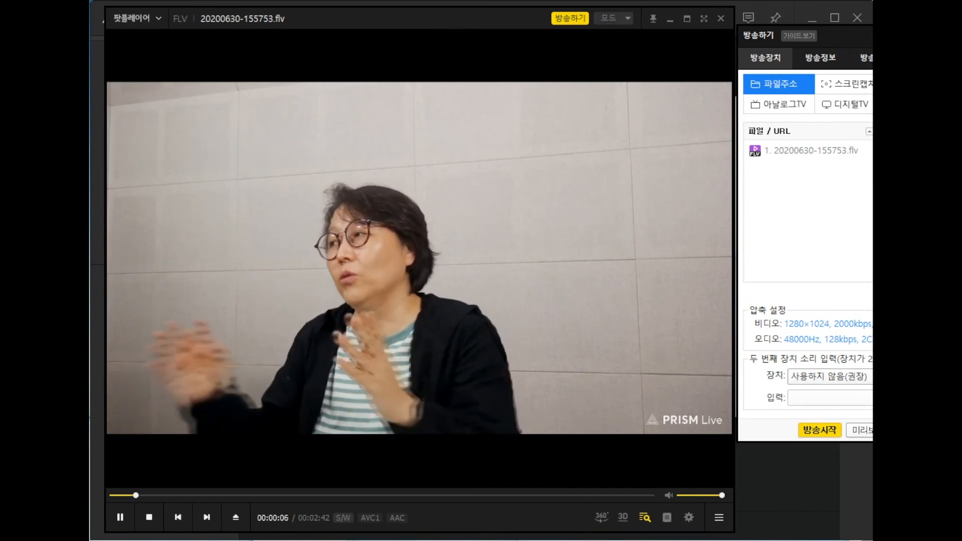
{"action": "left_click", "coordinate": [569, 18]}
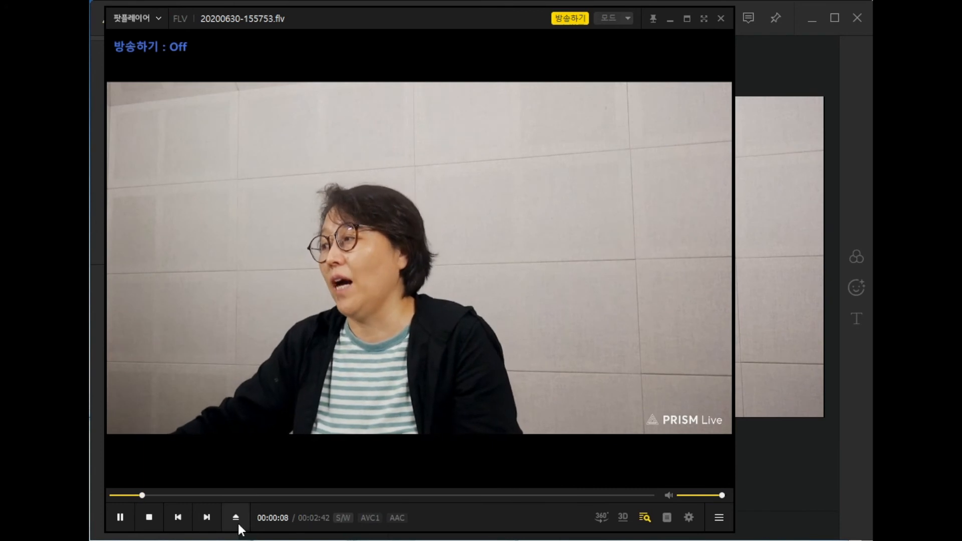
Step: Skim the broadcast recording at several points of its timeline to examine the recorded scenes and transitions
{"action": "left_click", "coordinate": [216, 495]}
{"action": "left_click", "coordinate": [297, 495]}
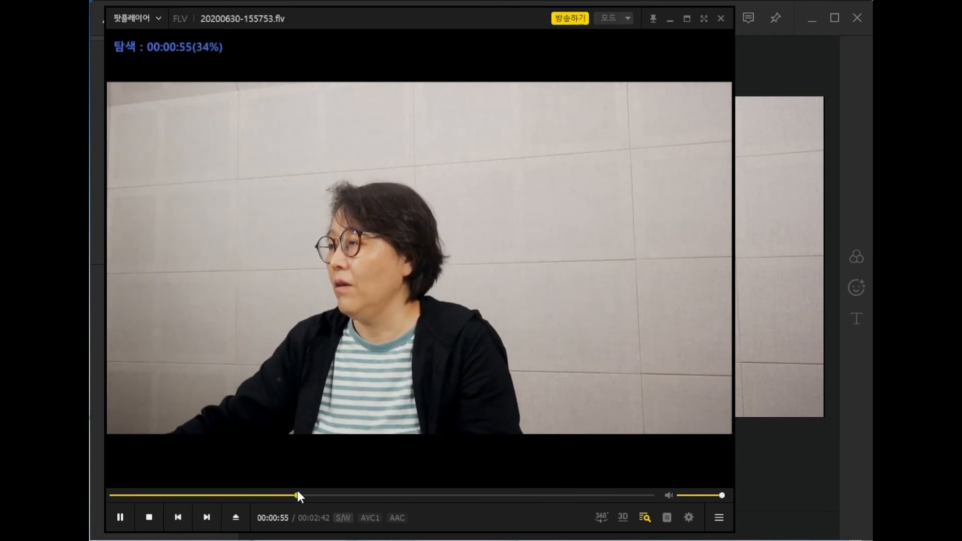
{"action": "left_click", "coordinate": [355, 495]}
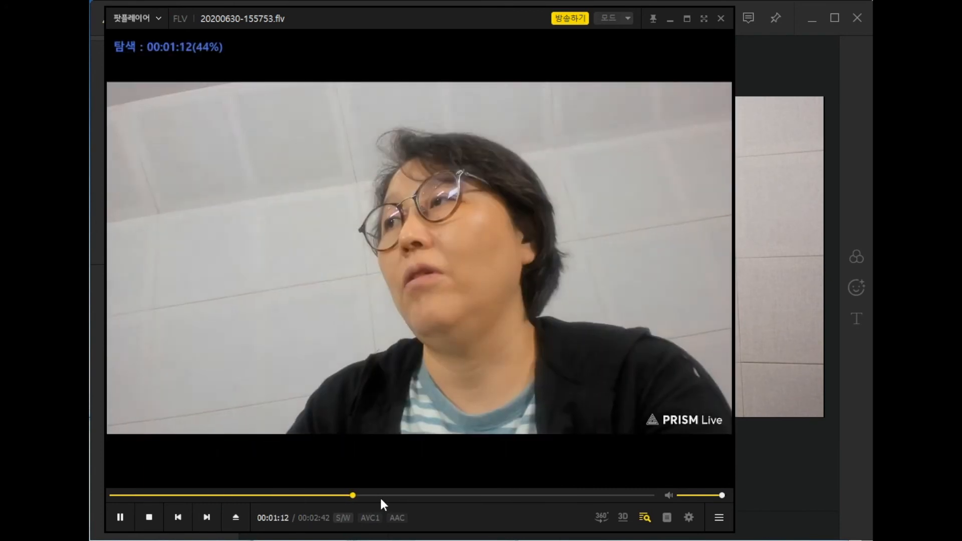
{"action": "left_click", "coordinate": [482, 495]}
{"action": "left_click", "coordinate": [519, 495]}
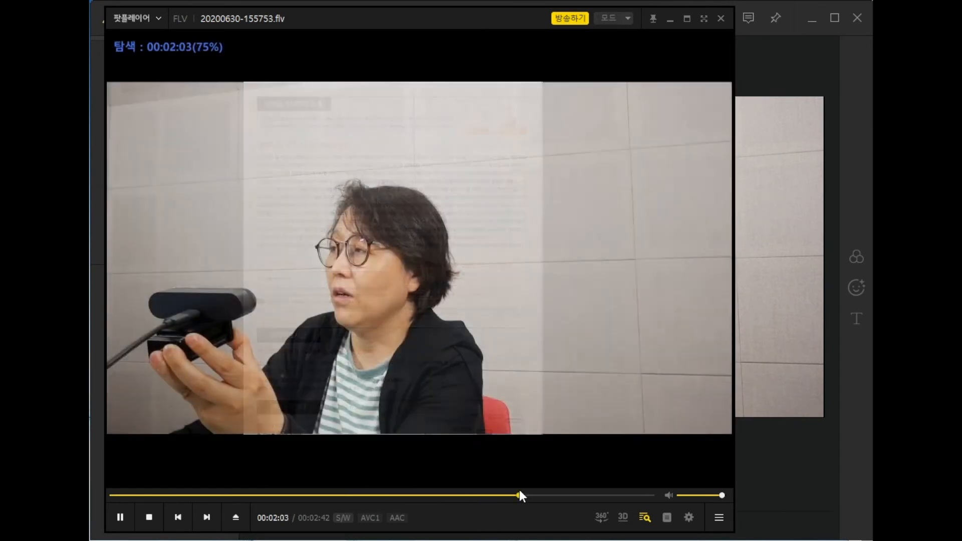
{"action": "left_click", "coordinate": [339, 495]}
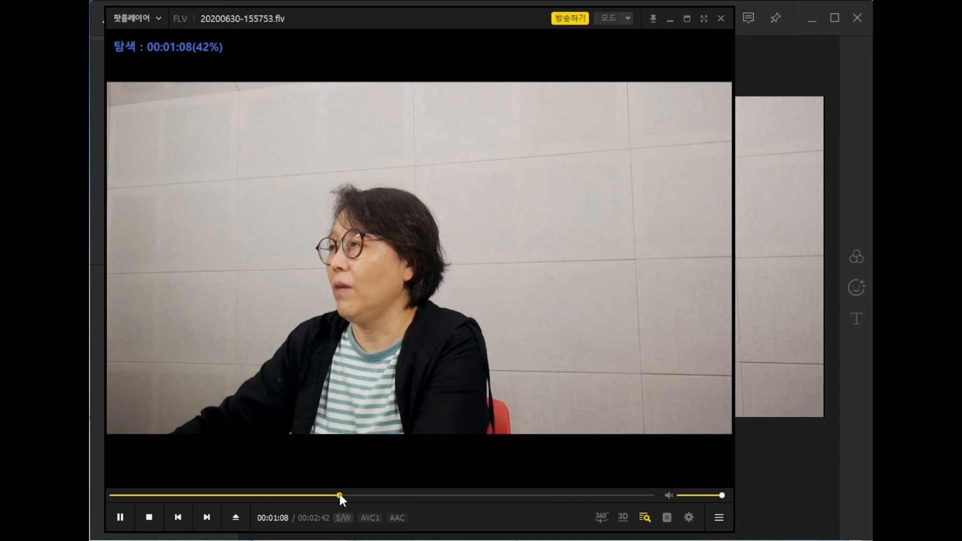
{"action": "left_click", "coordinate": [393, 495]}
{"action": "left_click", "coordinate": [451, 495]}
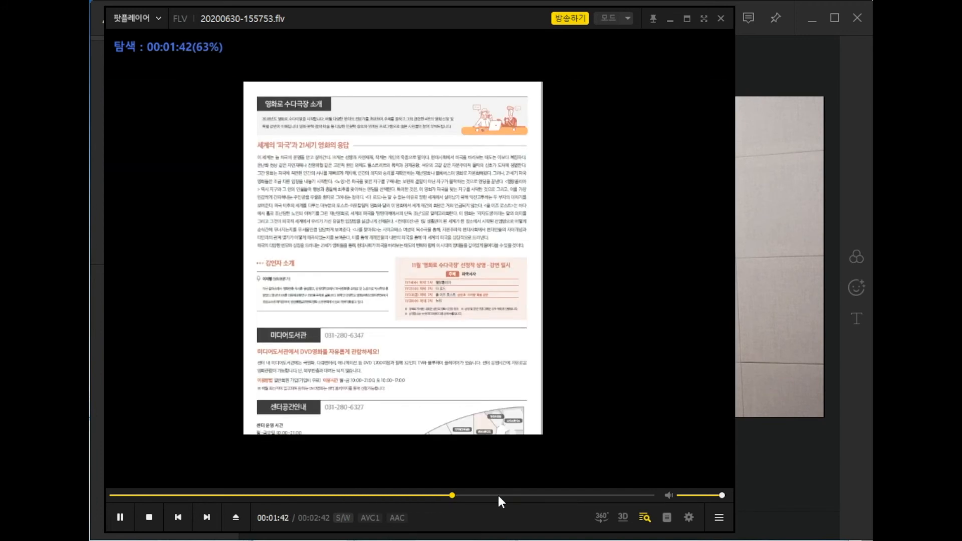
Step: Close the video player and park the 수원미디어센터소식지.pdf window beside the studio window, leaving the preview uncovered
{"action": "left_click", "coordinate": [721, 18]}
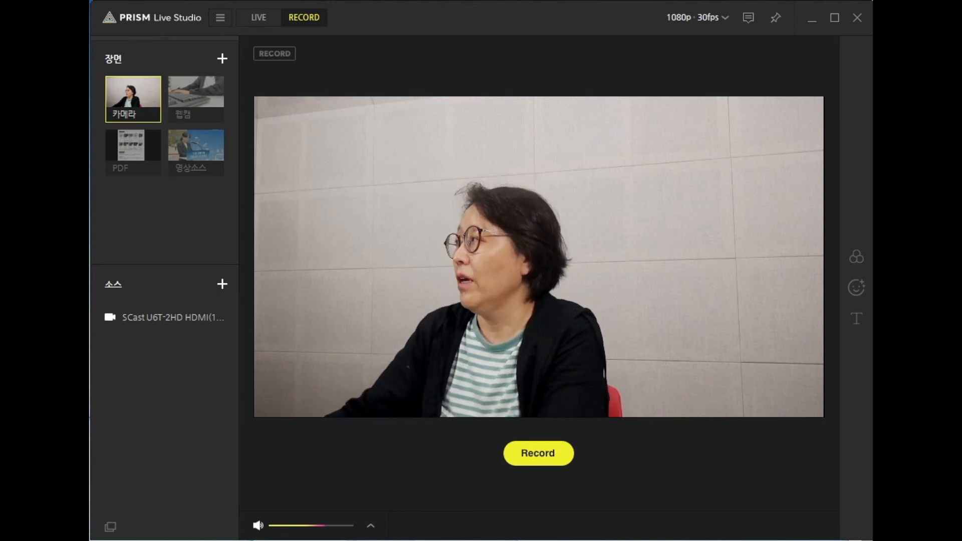
{"action": "left_click_drag", "start_coordinate": [961, 35], "coordinate": [646, 184]}
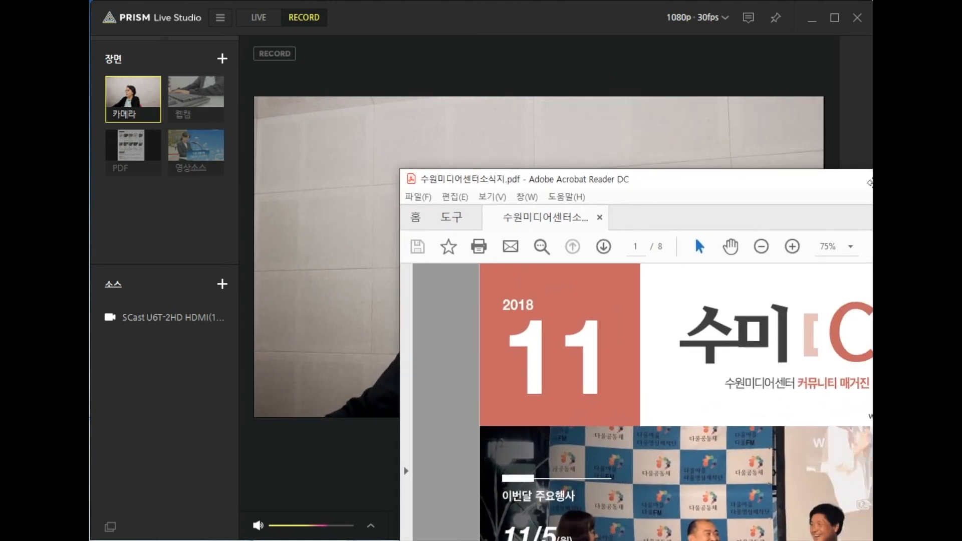
{"action": "left_click_drag", "start_coordinate": [426, 179], "coordinate": [888, 32]}
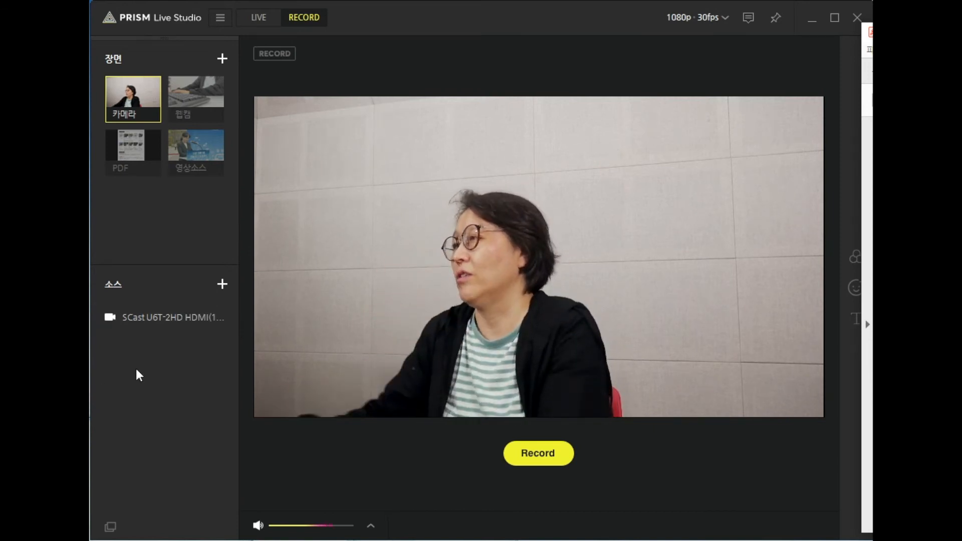
Step: Add a 윈도우 오브젝트 캡처 source of the PDF newsletter to the 카메라 scene, enlarge it and place it in the canvas's upper-left corner
{"action": "left_click", "coordinate": [222, 283]}
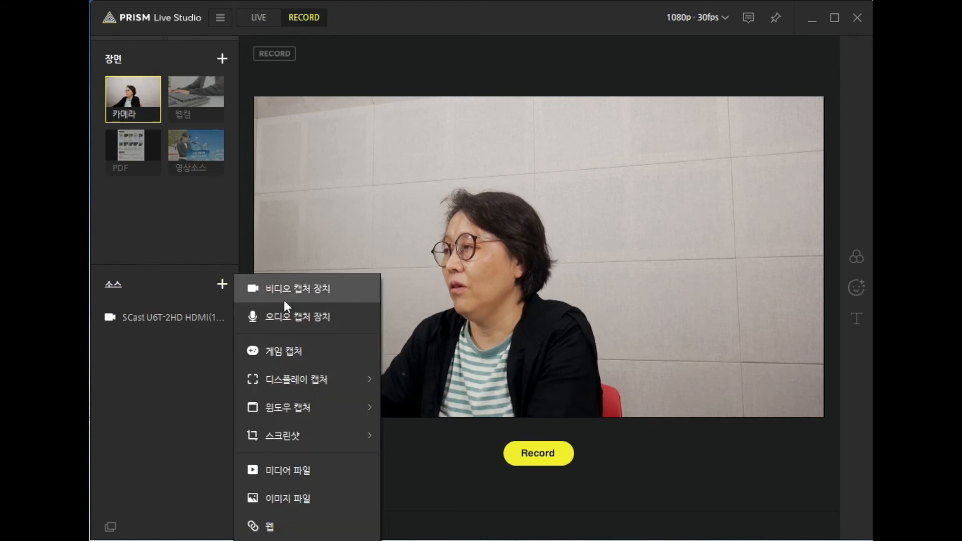
{"action": "mouse_move", "coordinate": [302, 413]}
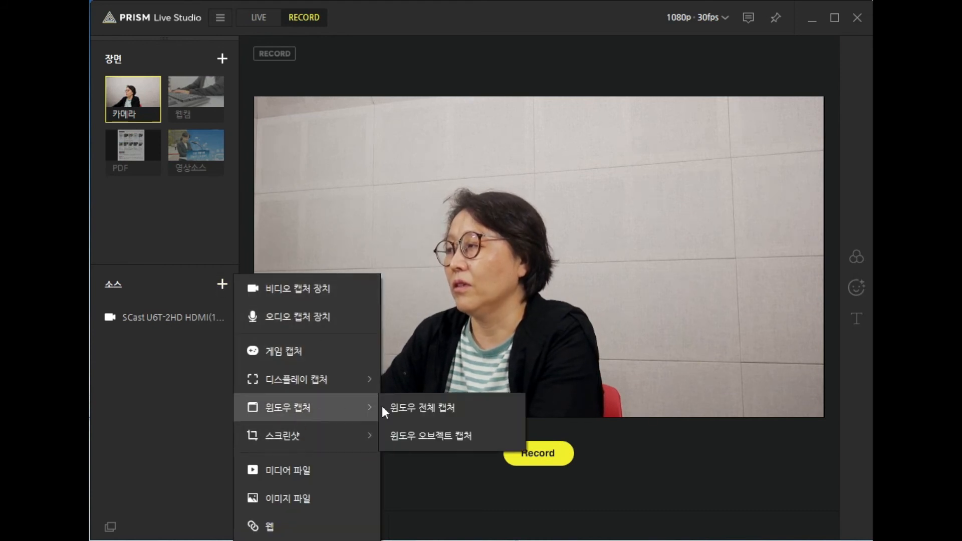
{"action": "left_click", "coordinate": [424, 435]}
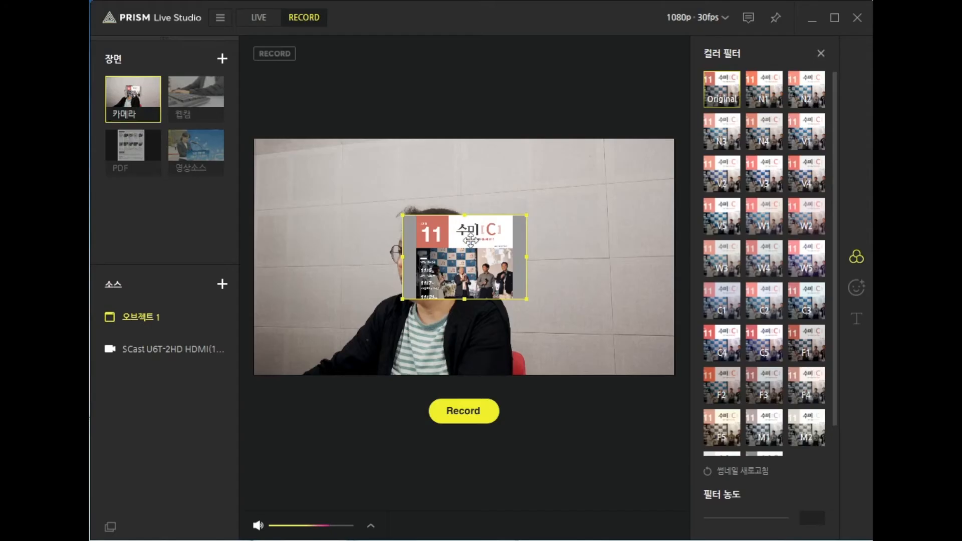
{"action": "left_click_drag", "start_coordinate": [506, 203], "coordinate": [601, 191]}
{"action": "left_click_drag", "start_coordinate": [544, 225], "coordinate": [505, 286]}
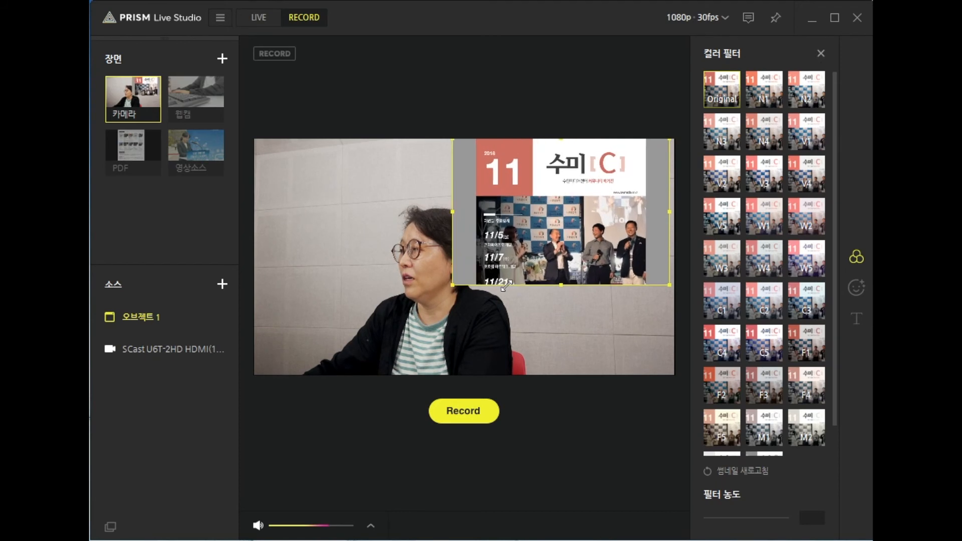
{"action": "left_click_drag", "start_coordinate": [537, 235], "coordinate": [338, 235]}
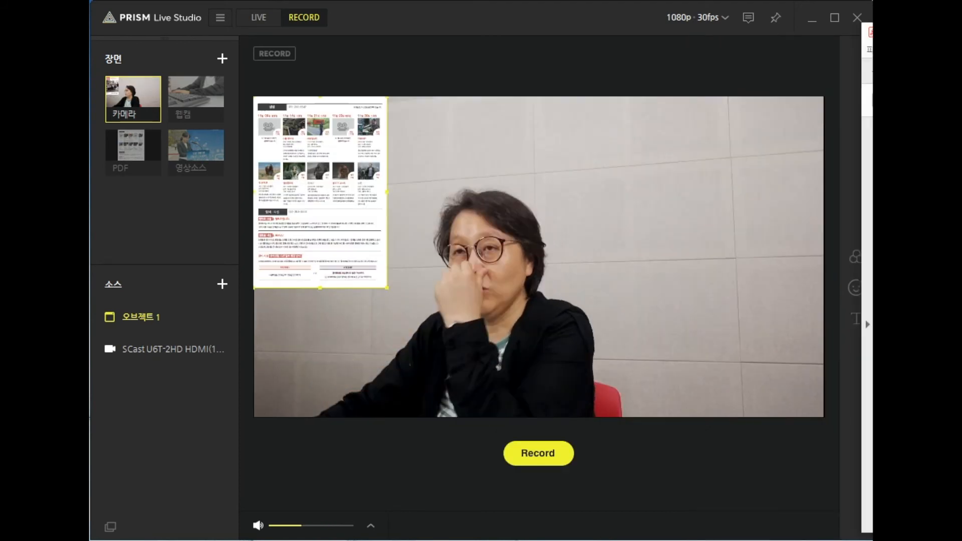
Step: Crop both sides of the SCast camera source to a narrow portrait around the presenter and move it to the canvas's right edge
{"action": "left_click", "coordinate": [155, 349]}
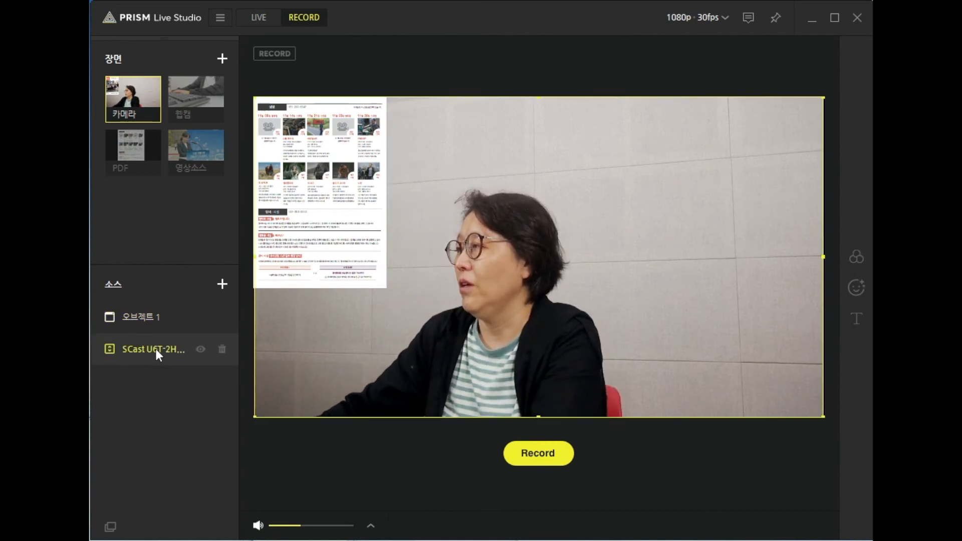
{"action": "right_click", "coordinate": [500, 366]}
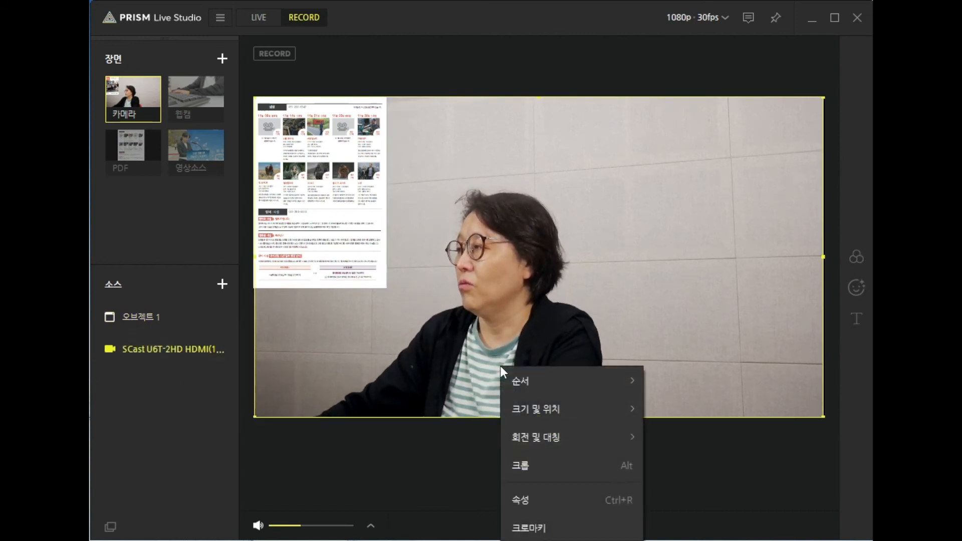
{"action": "left_click", "coordinate": [531, 466]}
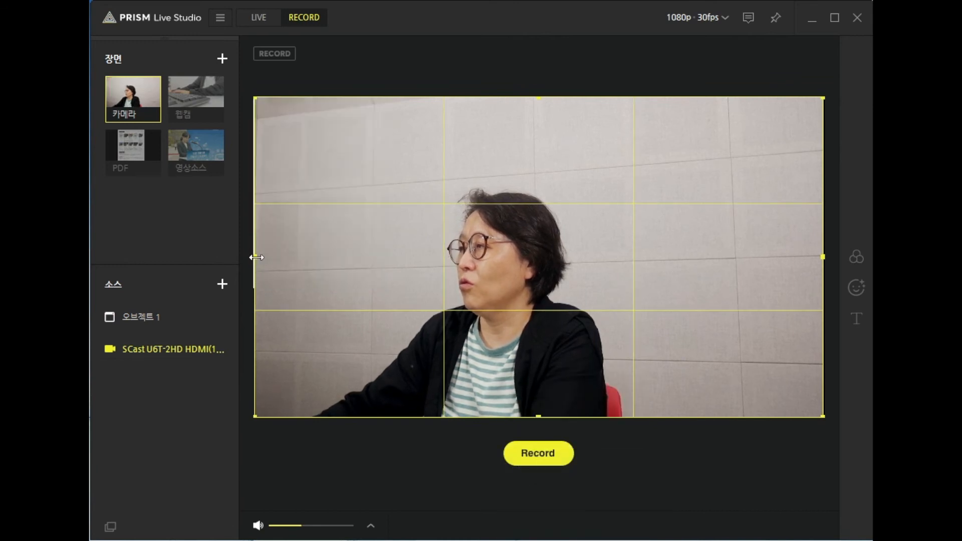
{"action": "left_click_drag", "start_coordinate": [256, 257], "coordinate": [386, 263]}
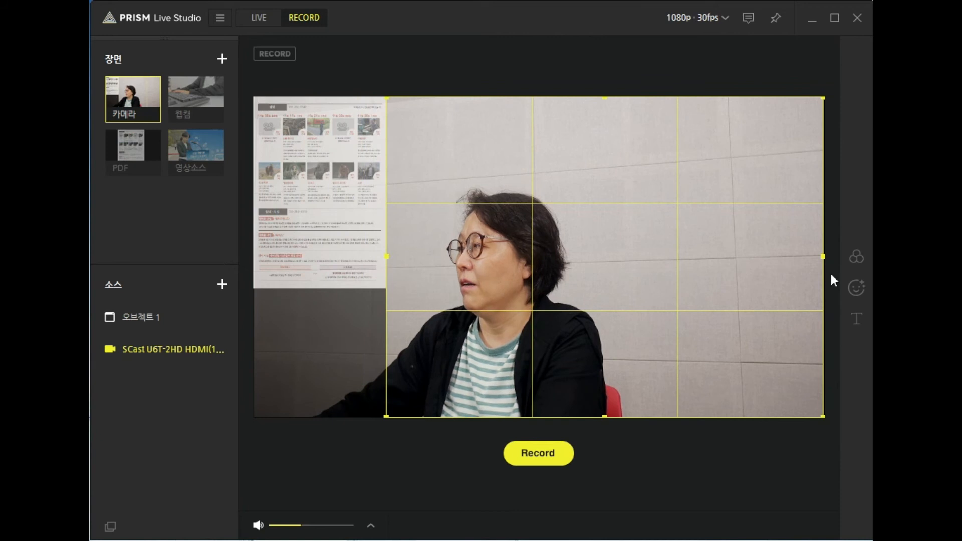
{"action": "left_click_drag", "start_coordinate": [822, 255], "coordinate": [638, 274]}
{"action": "left_click_drag", "start_coordinate": [450, 275], "coordinate": [422, 279]}
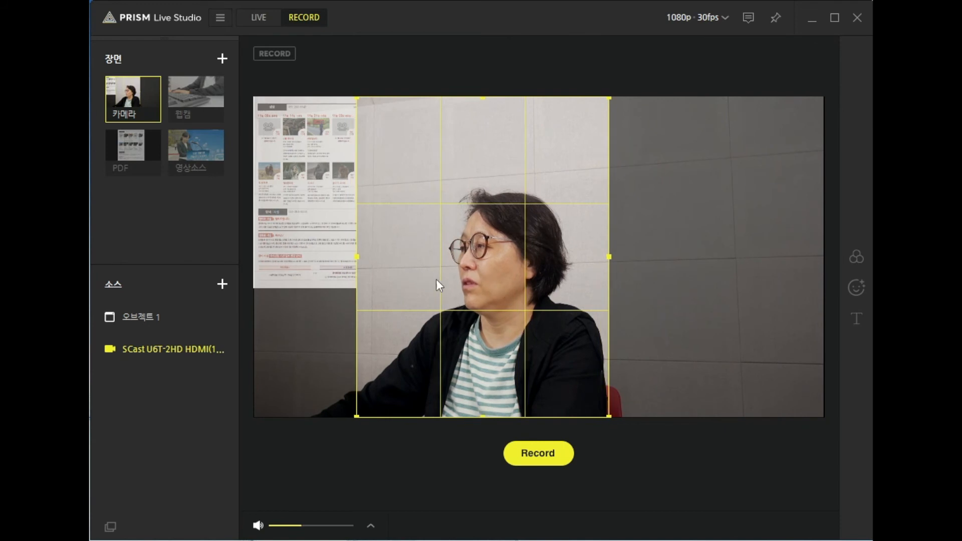
{"action": "left_click", "coordinate": [173, 349]}
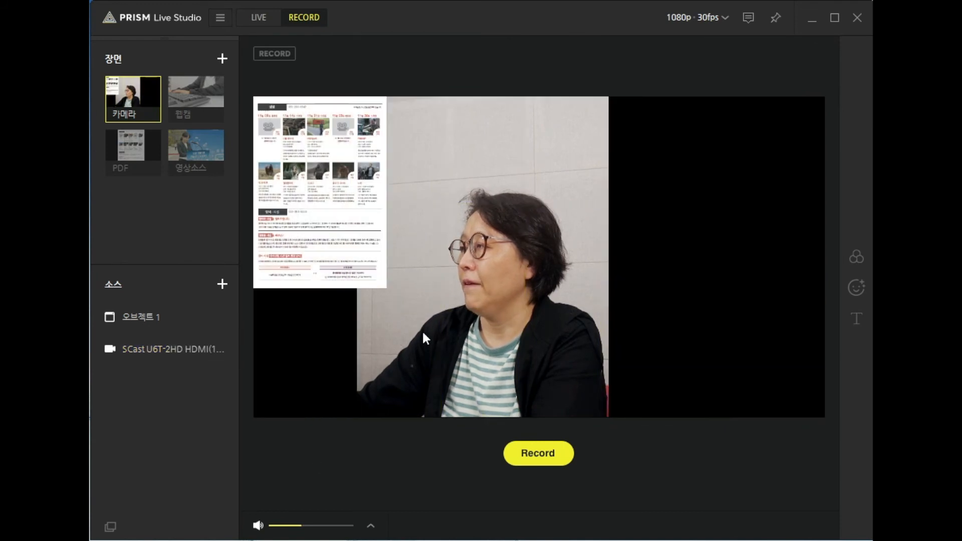
{"action": "left_click_drag", "start_coordinate": [538, 333], "coordinate": [659, 333]}
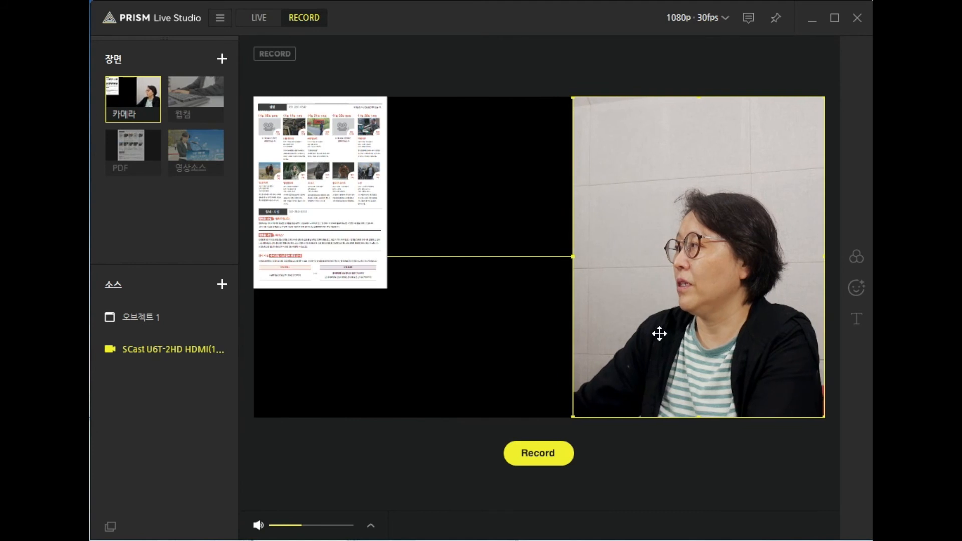
Step: Enlarge the 오브젝트 1 PDF capture to the full canvas height and bring it and the camera picture closer together side by side
{"action": "left_click", "coordinate": [141, 316]}
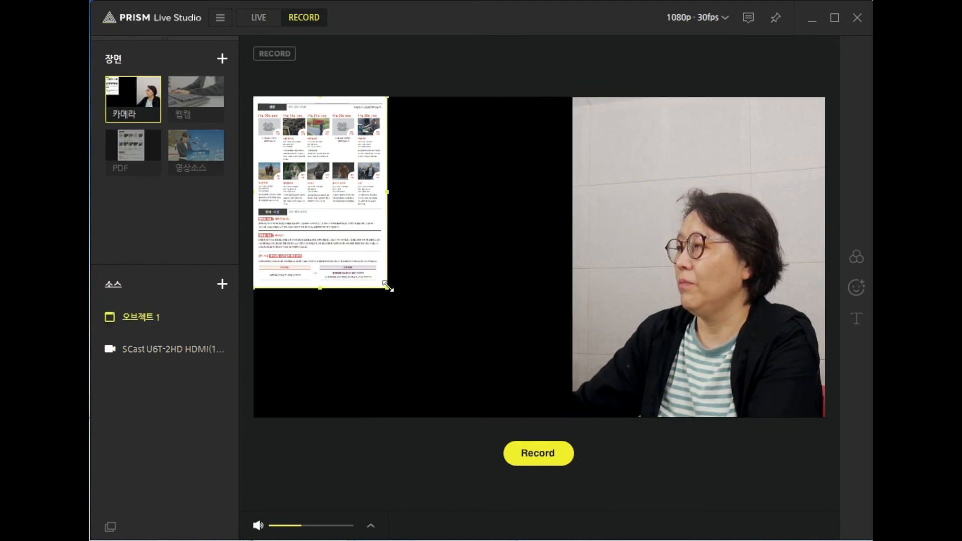
{"action": "left_click_drag", "start_coordinate": [388, 287], "coordinate": [476, 418]}
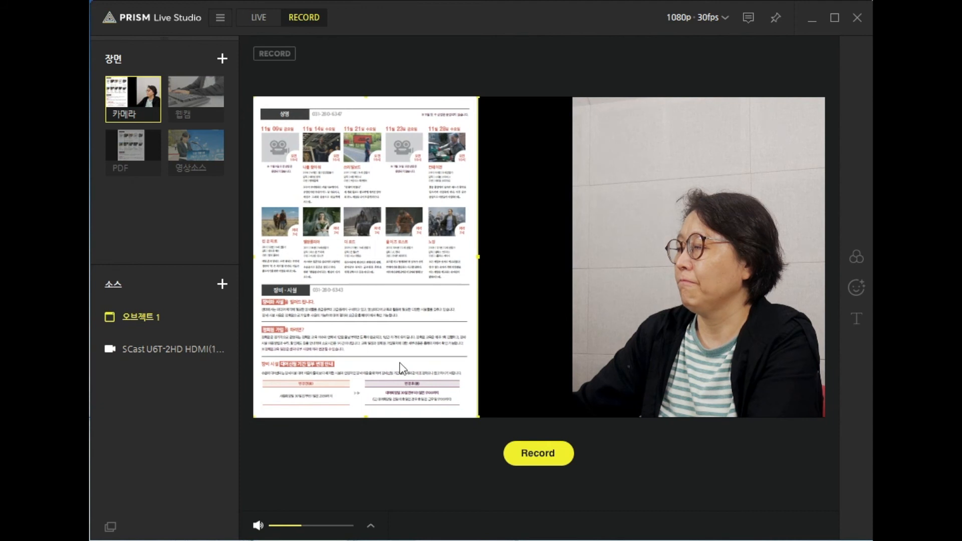
{"action": "left_click_drag", "start_coordinate": [401, 368], "coordinate": [439, 369]}
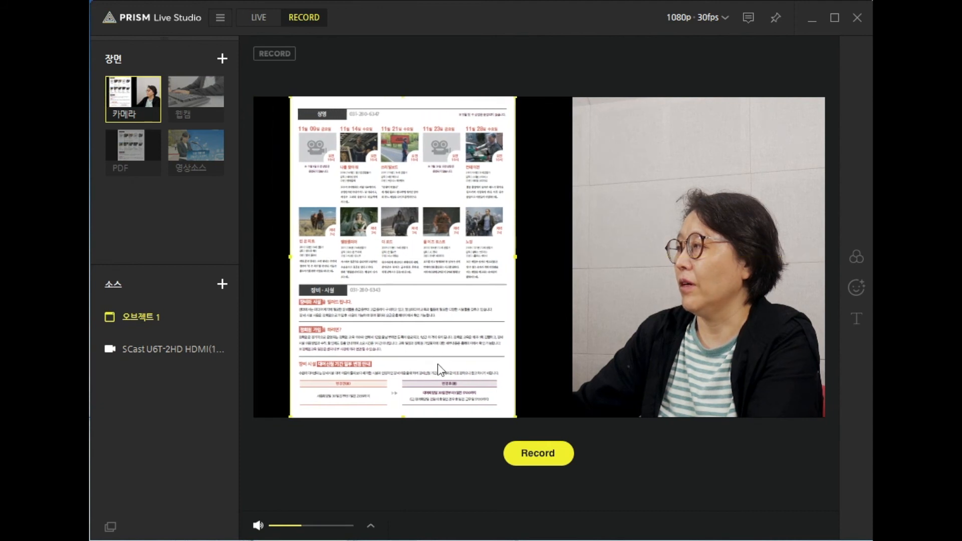
{"action": "left_click", "coordinate": [178, 349]}
{"action": "left_click_drag", "start_coordinate": [608, 346], "coordinate": [582, 343]}
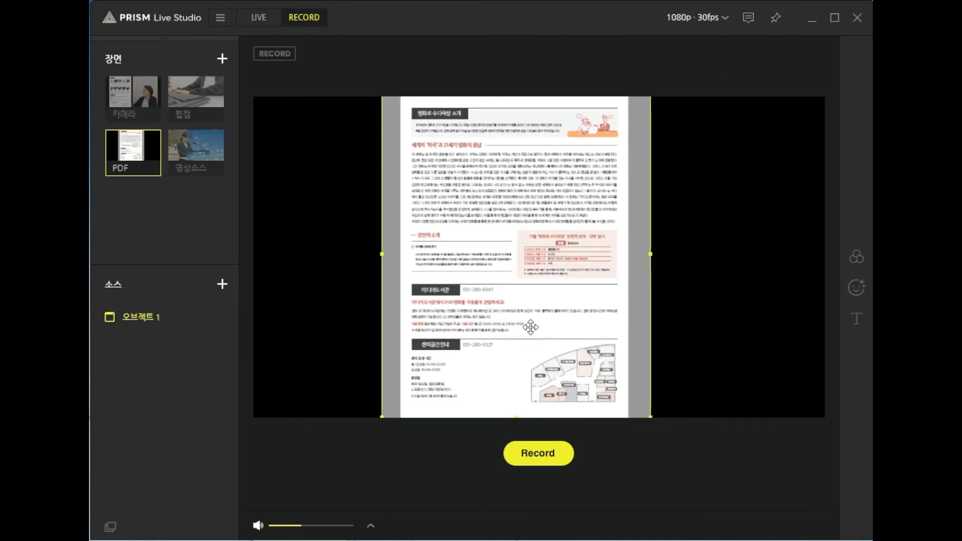